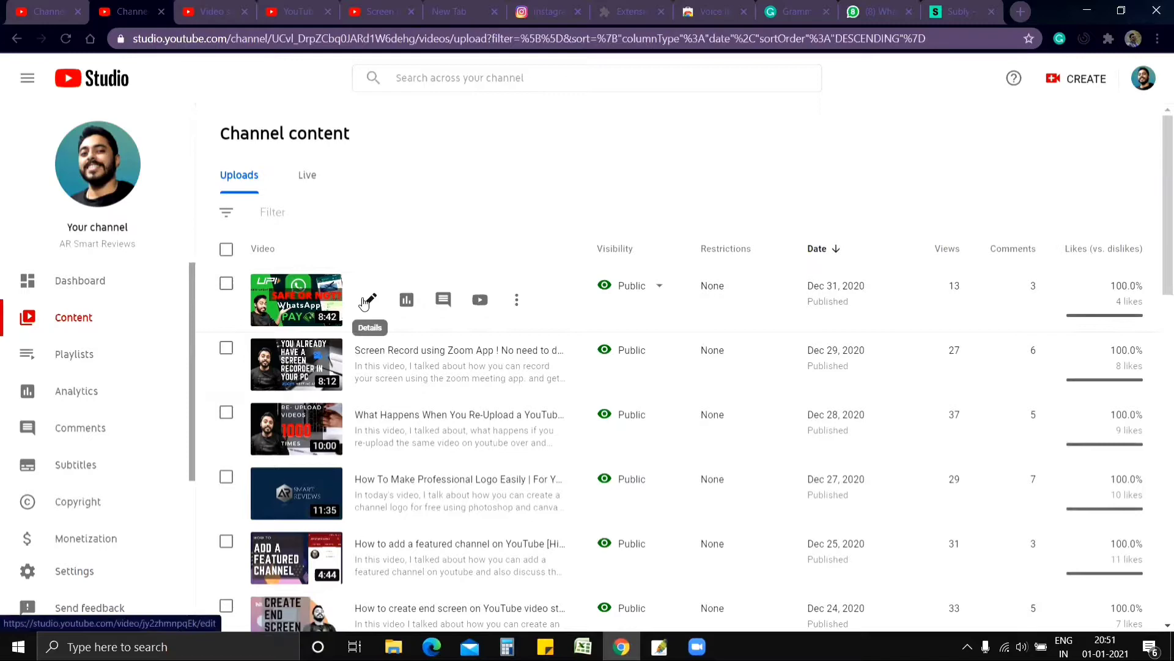
Open the subtitles page of the newest WhatsApp updates video and add English (India) as a language
left_click(374, 303)
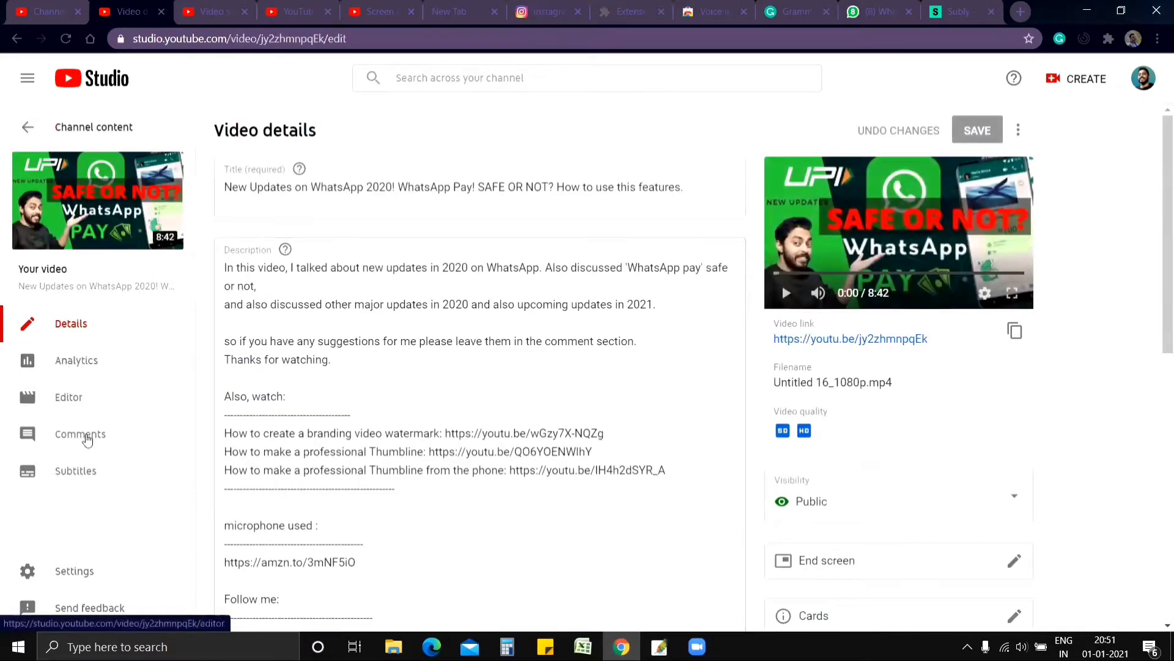
left_click(72, 474)
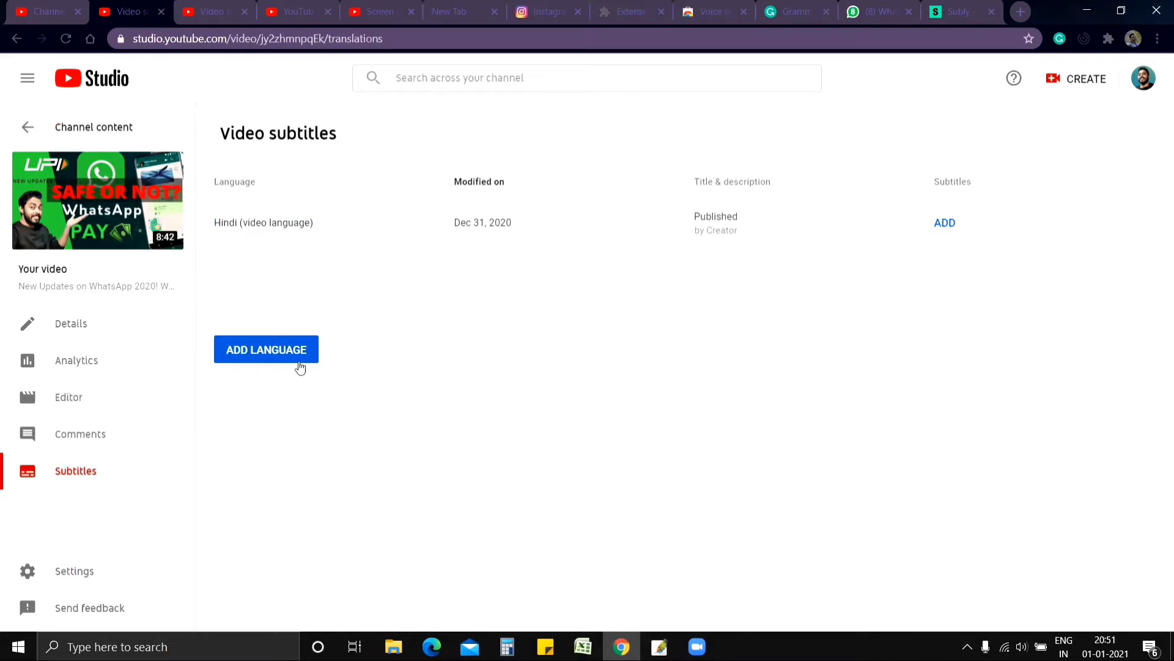
left_click(267, 359)
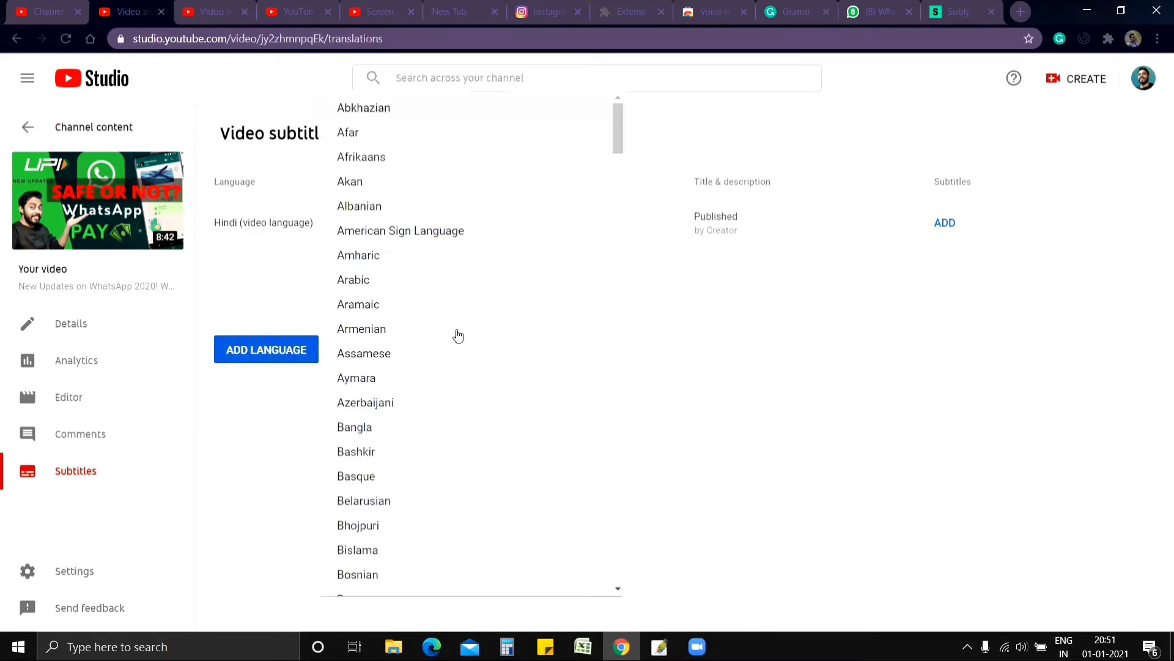
scroll(493, 417, "down", 2)
scroll(494, 417, "down", 9)
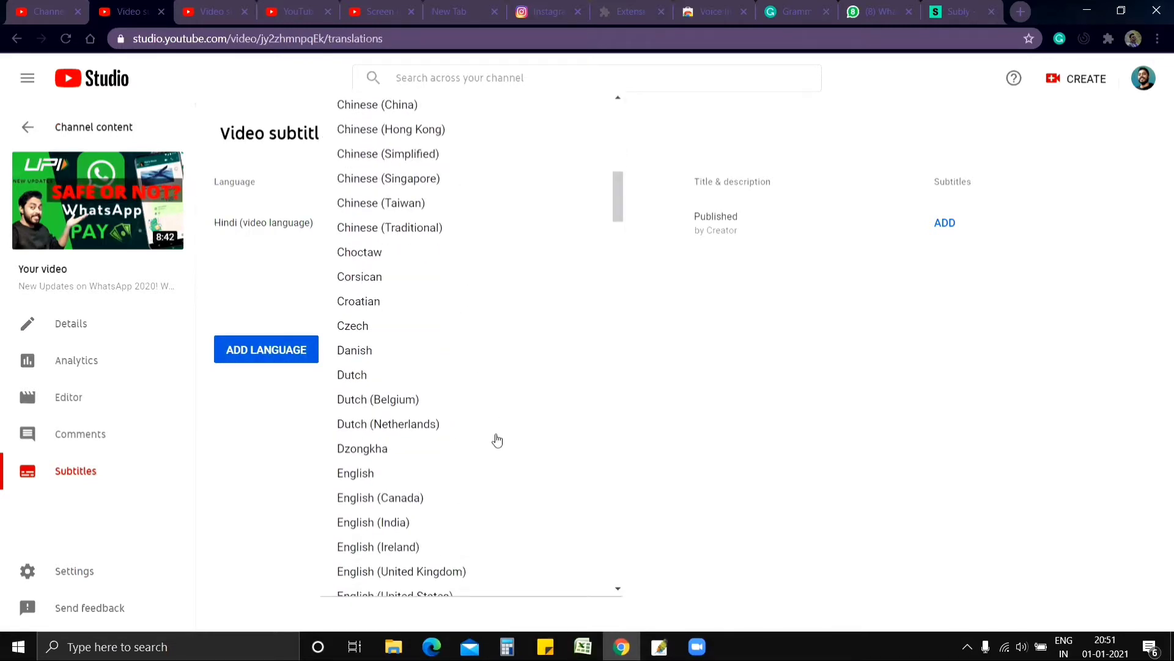
left_click(393, 525)
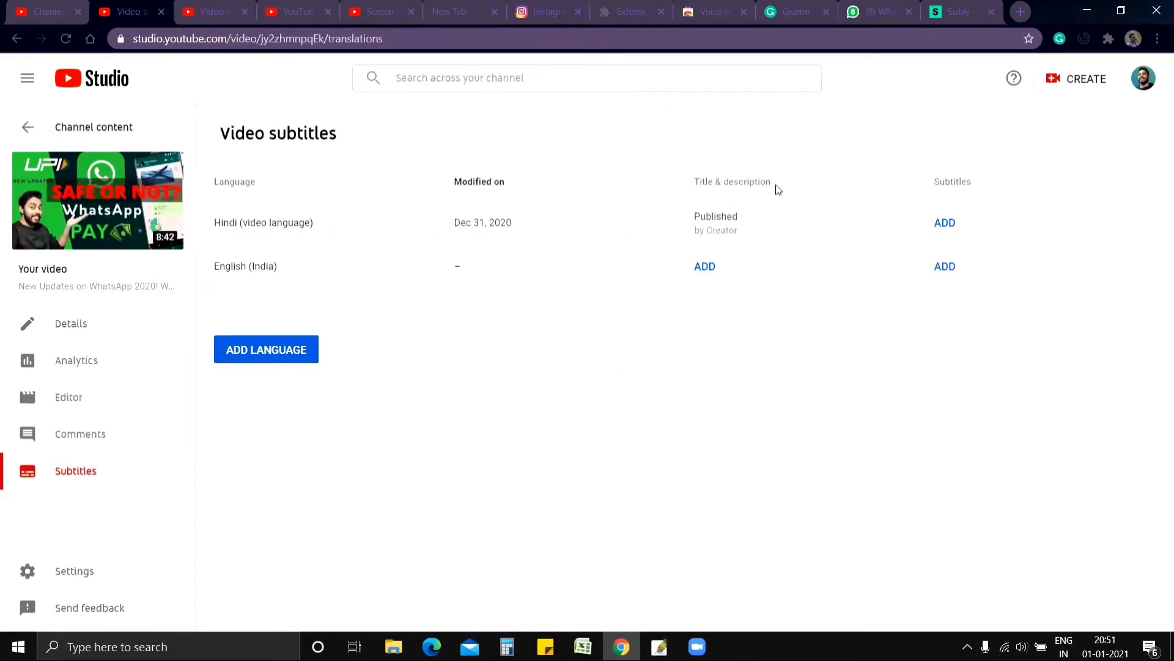
Start the English (India) title and description translation and copy the original Hindi-version title into its title field
left_click(704, 267)
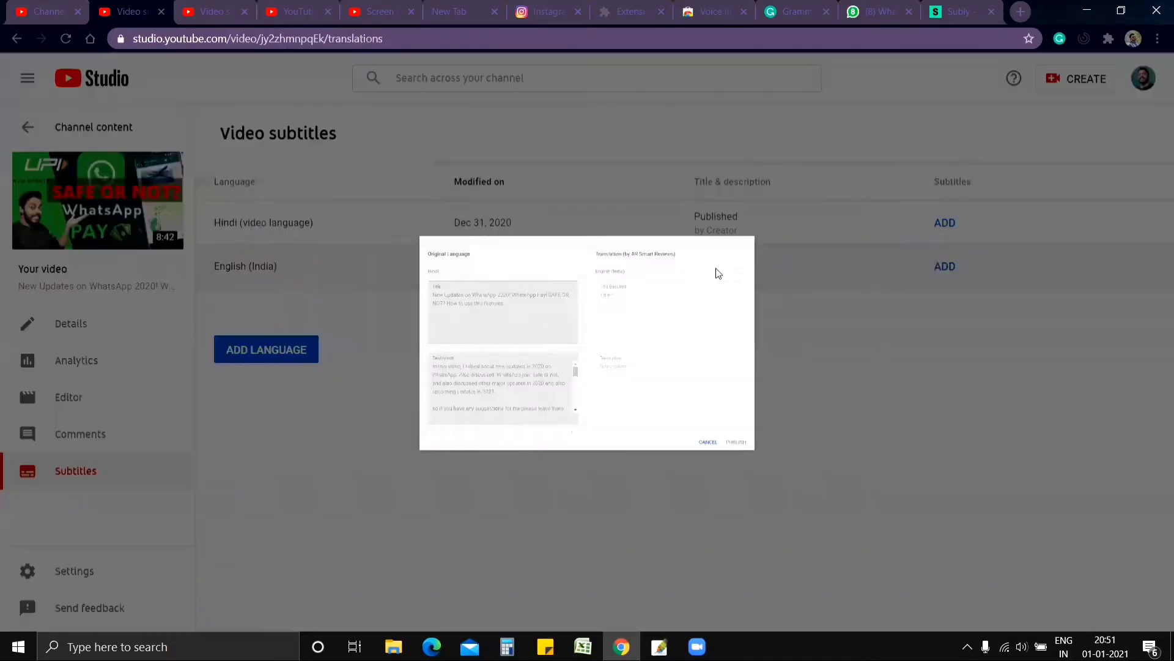
left_click_drag(461, 256, 234, 220)
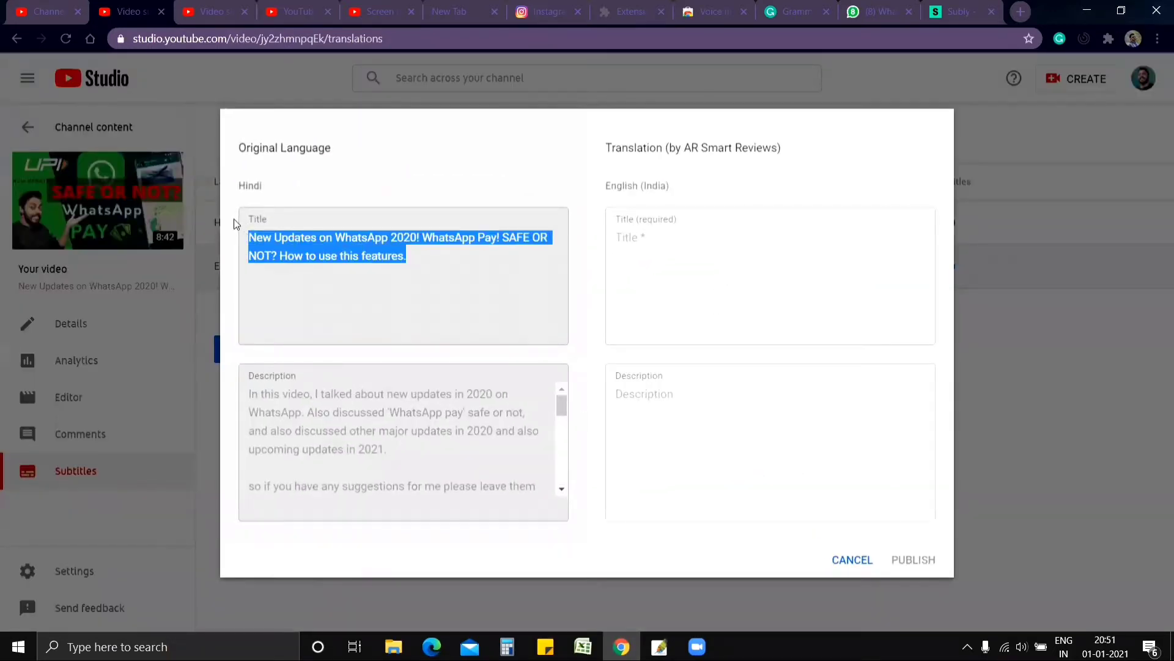
left_click(689, 283)
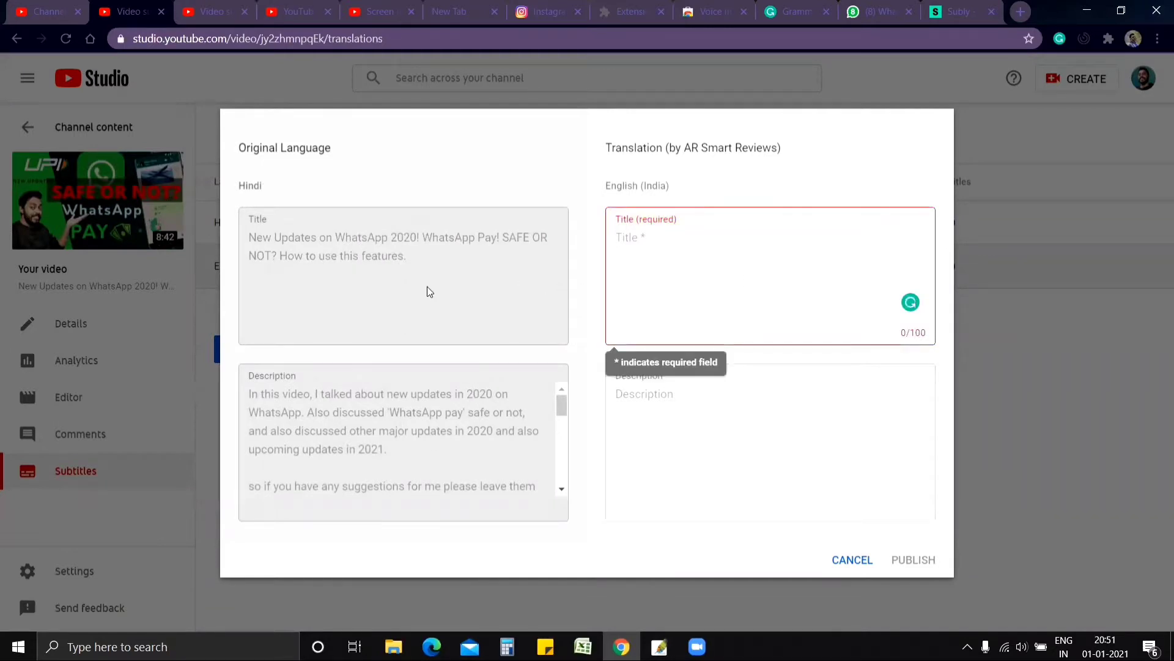
left_click_drag(424, 255, 232, 234)
left_click(235, 237)
triple_click(239, 238)
right_click(264, 241)
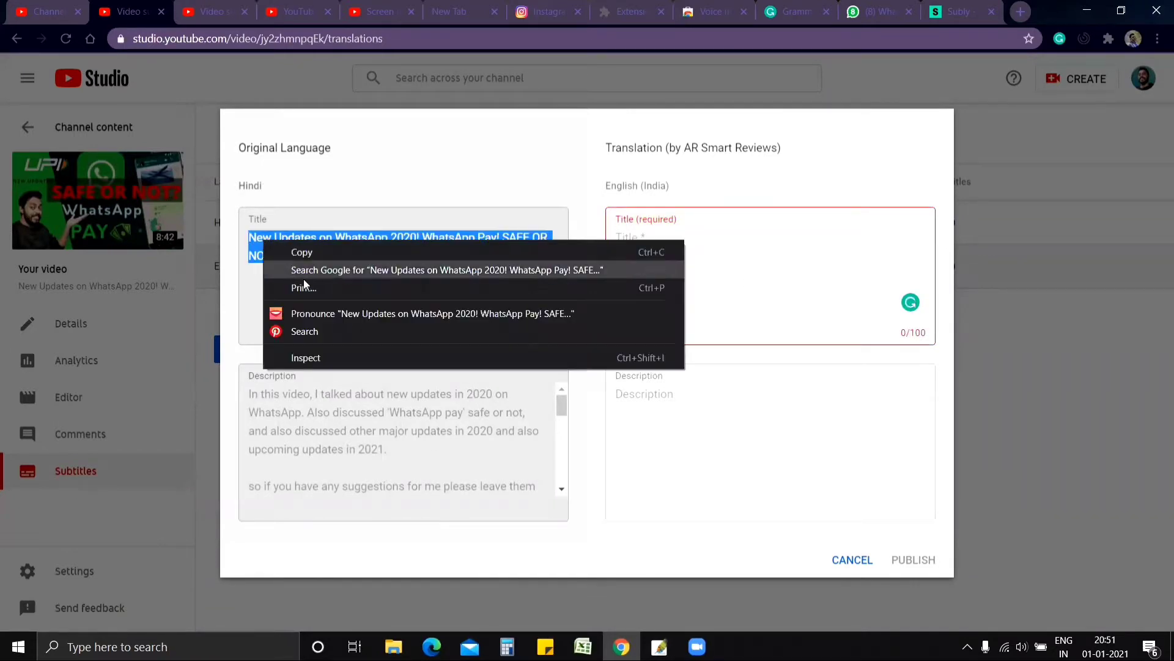
left_click(302, 252)
left_click(628, 263)
right_click(628, 263)
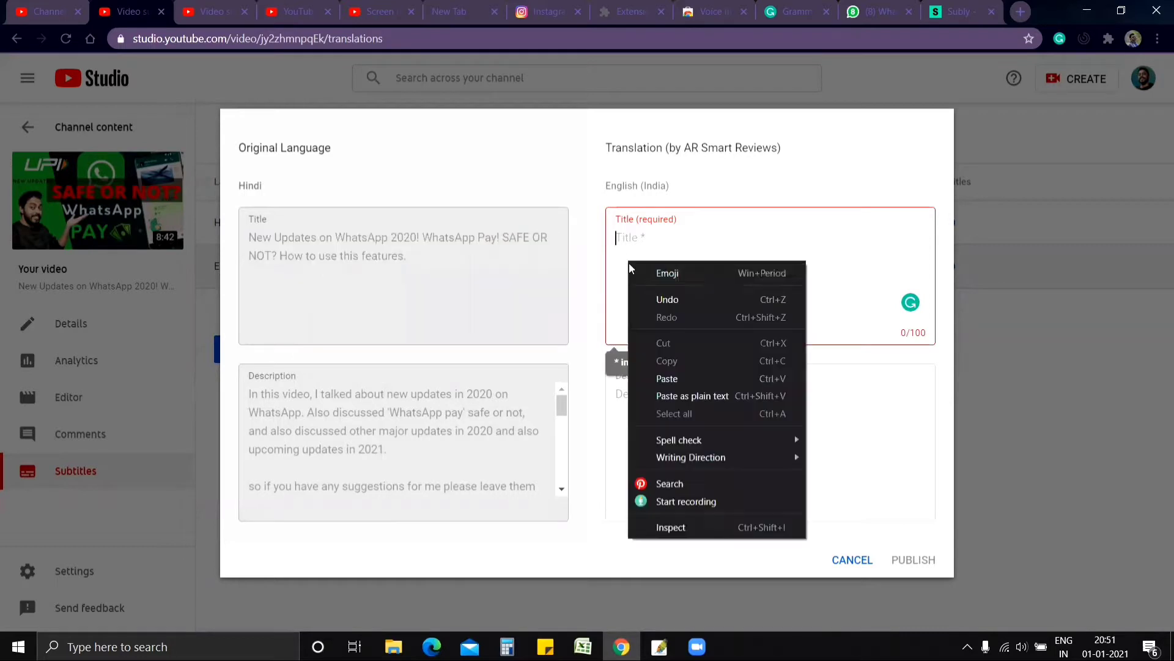
left_click(670, 379)
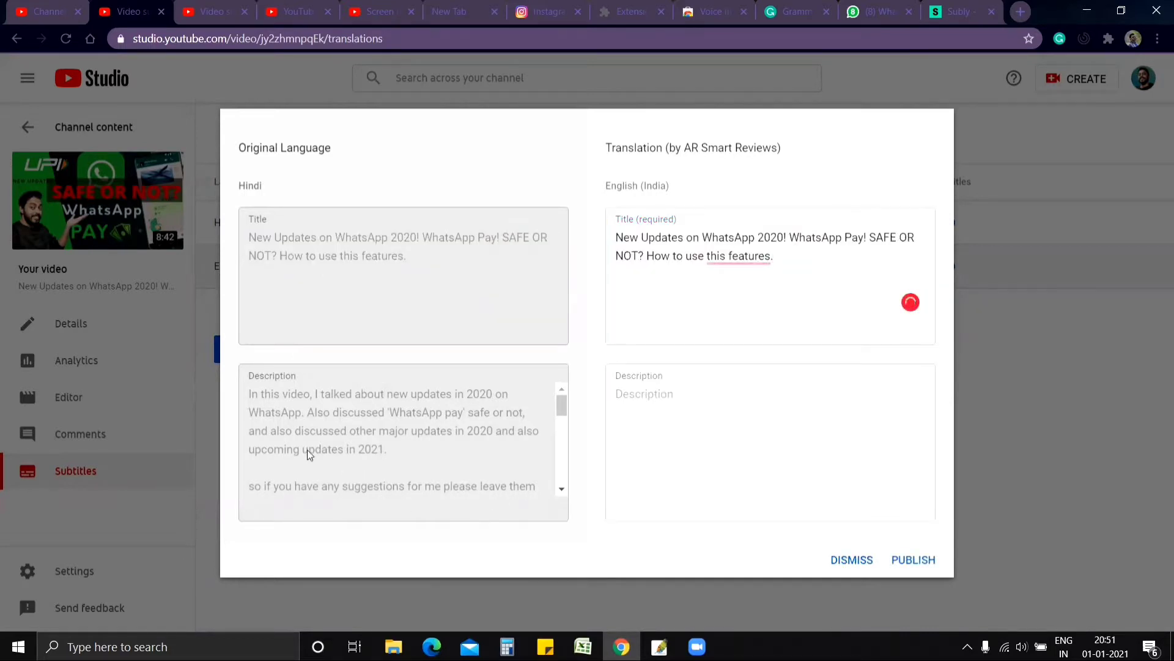
Copy the full original description into the English (India) description and publish the translation
left_click_drag(248, 395, 430, 612)
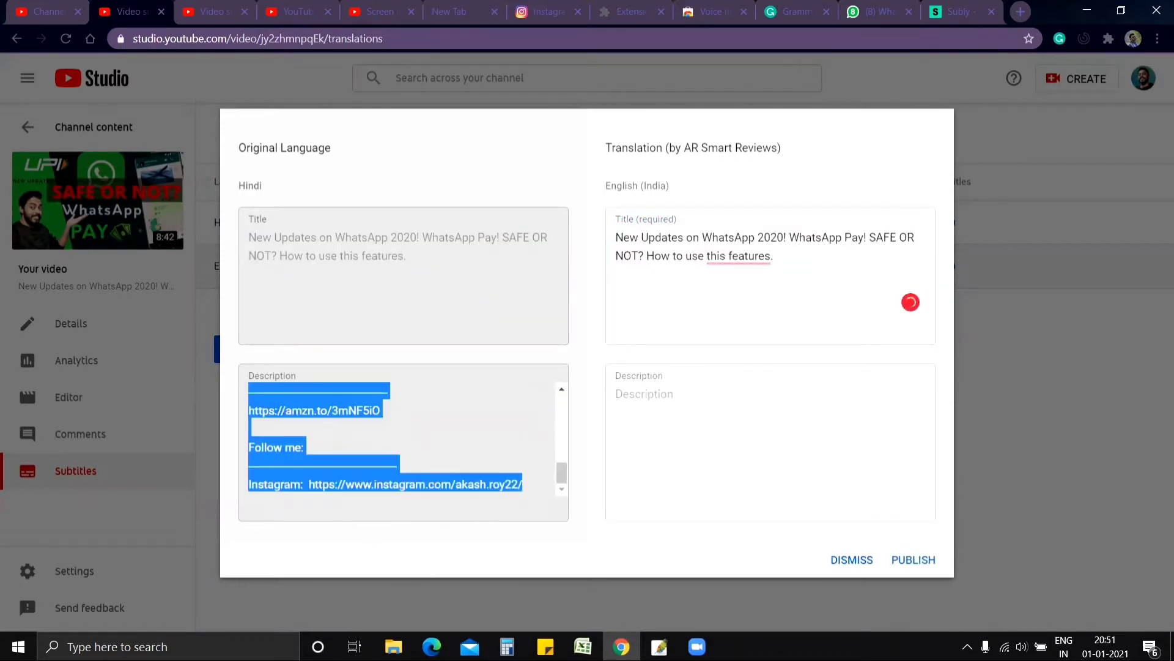
right_click(324, 469)
left_click(360, 484)
left_click(679, 401)
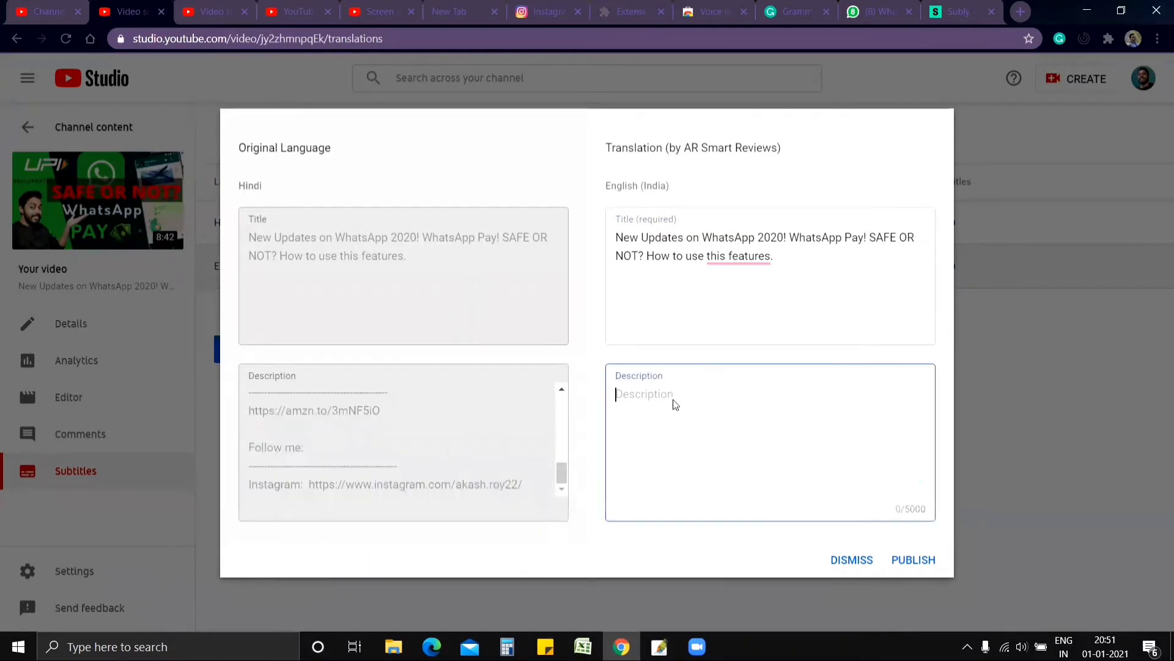
right_click(676, 398)
left_click(713, 237)
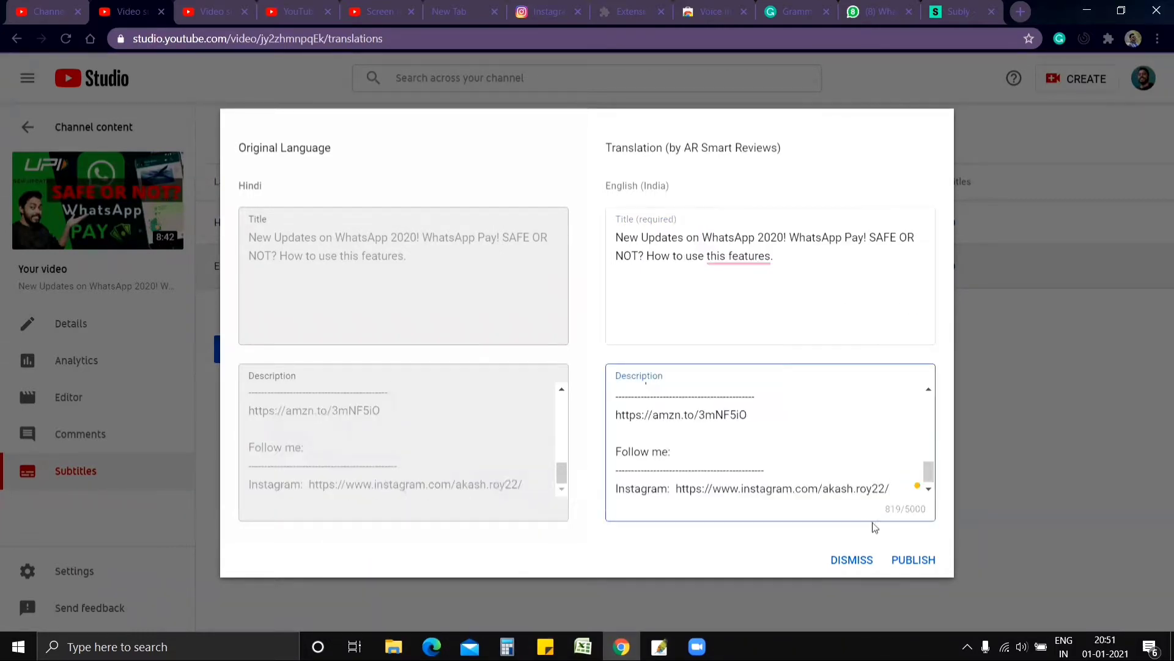
left_click(912, 561)
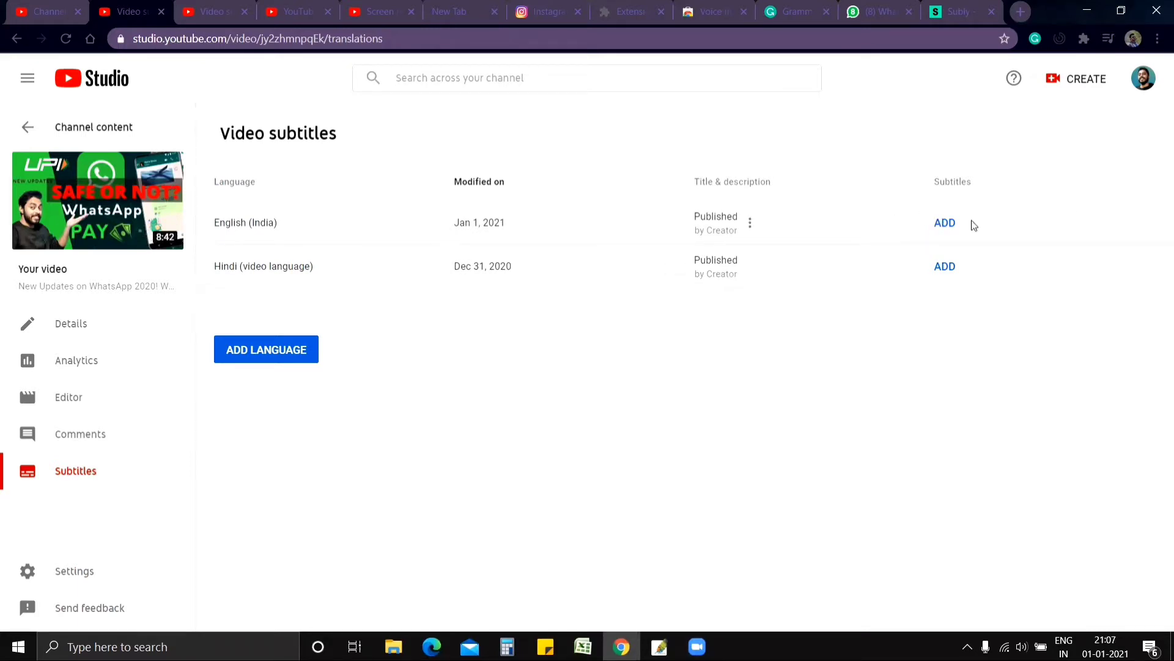
Start adding subtitles for English (India) and choose manual typing as the caption method
left_click(943, 229)
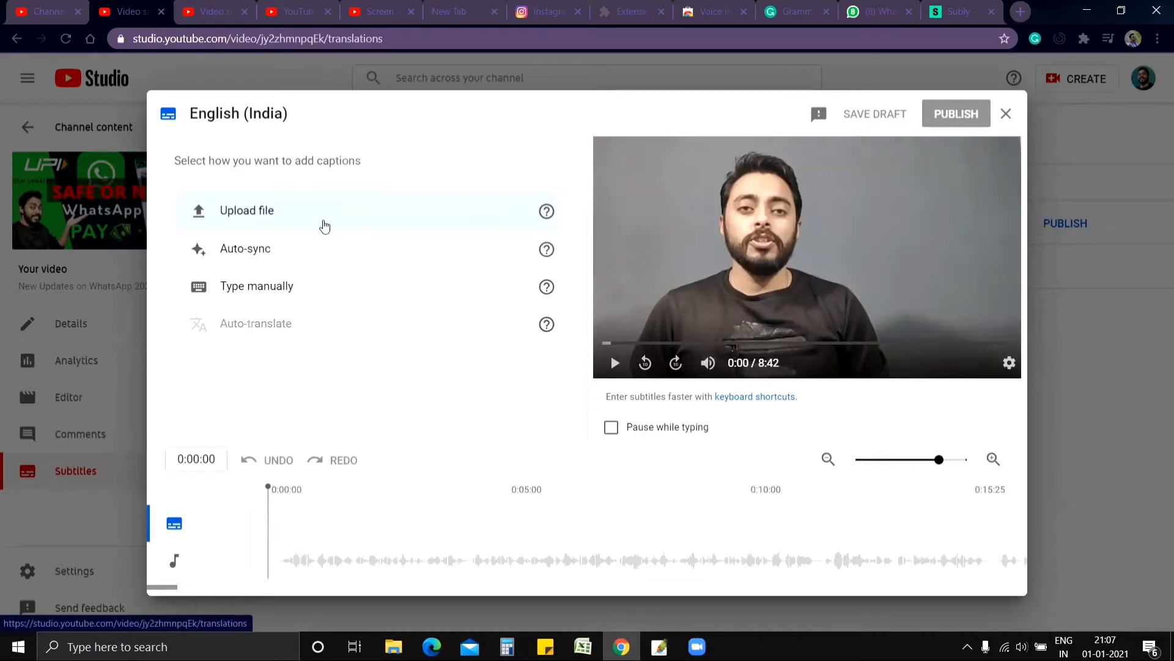
left_click(306, 256)
left_click(317, 292)
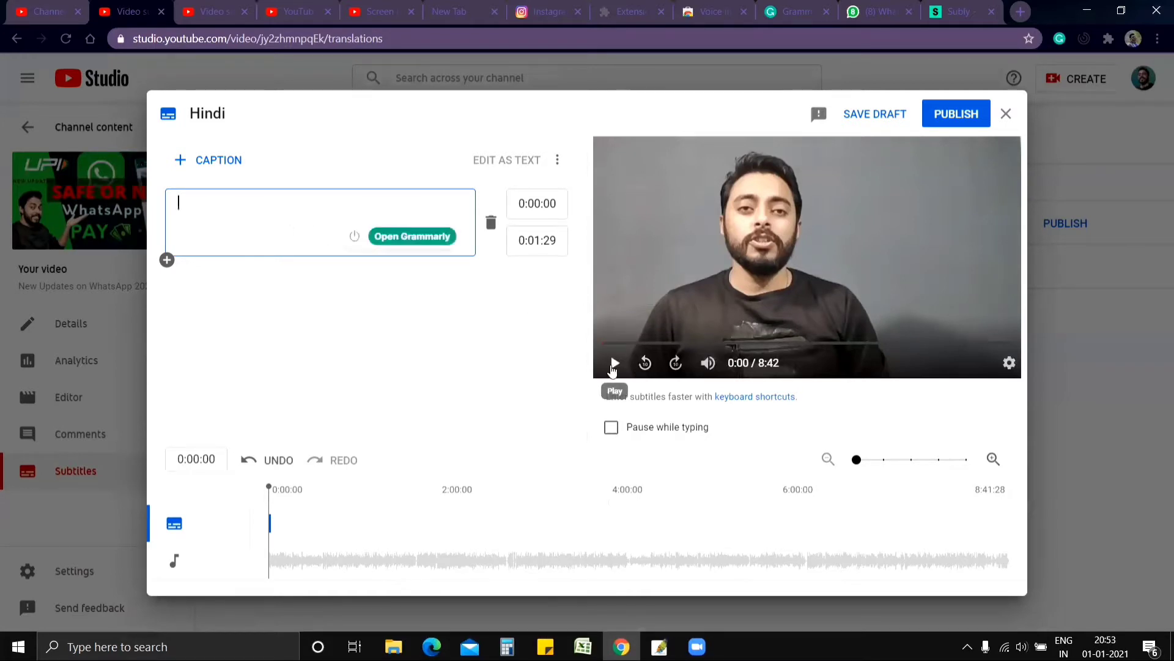
Play the first seconds of the video and enter "hello guys" as the first caption
left_click(613, 364)
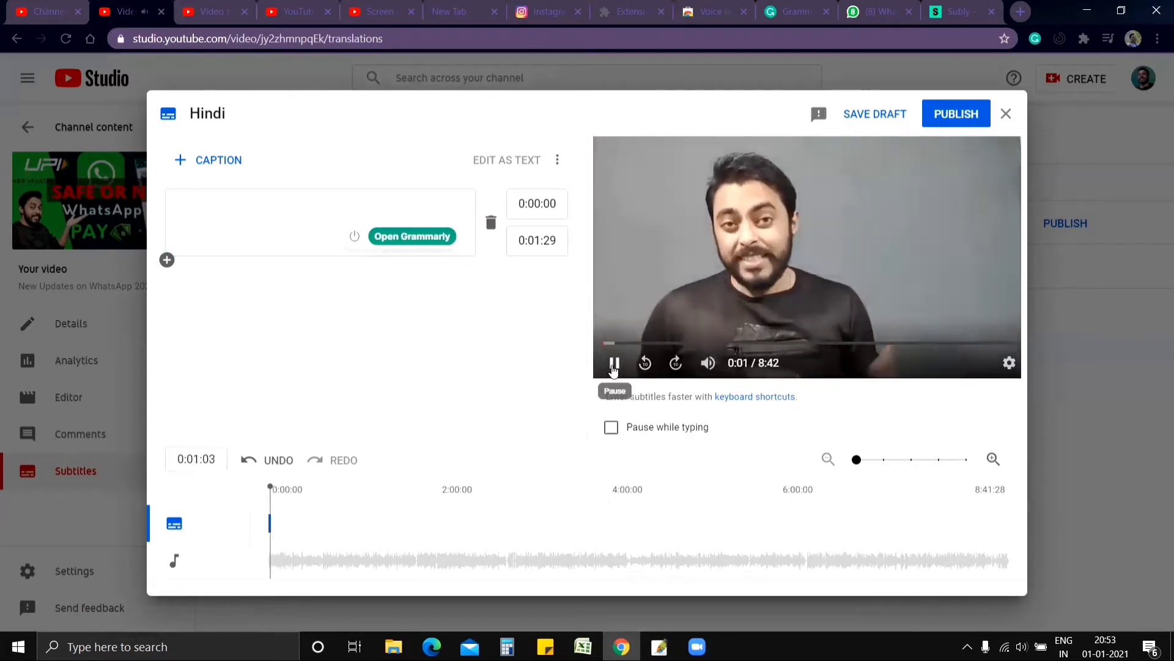
left_click(614, 365)
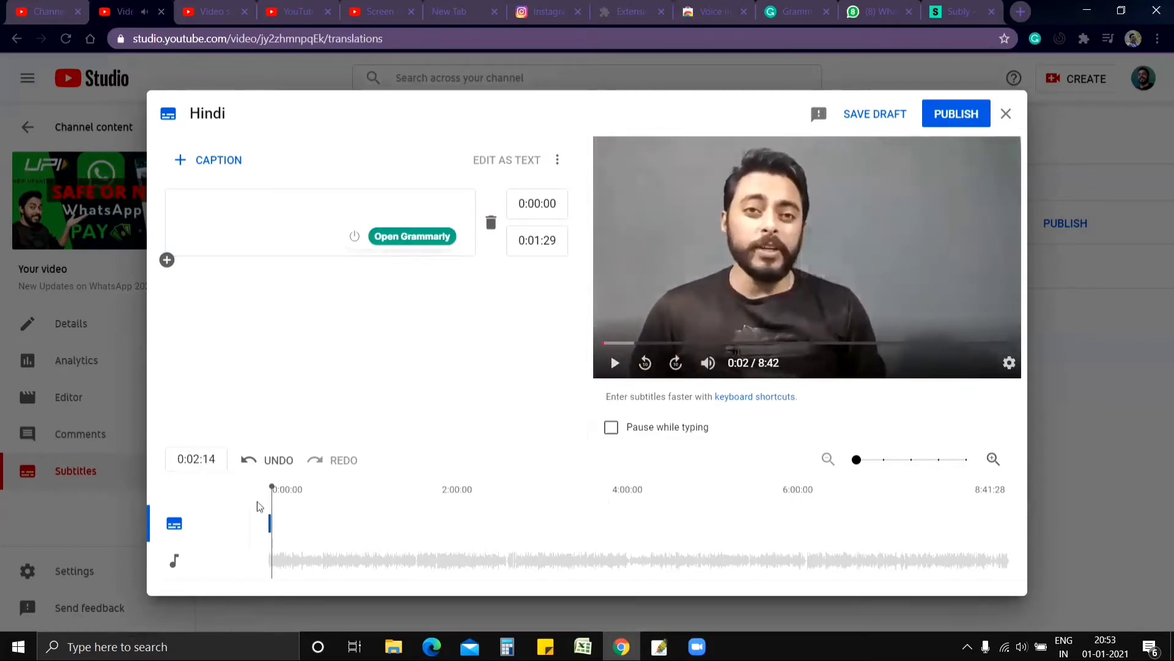
left_click(270, 519)
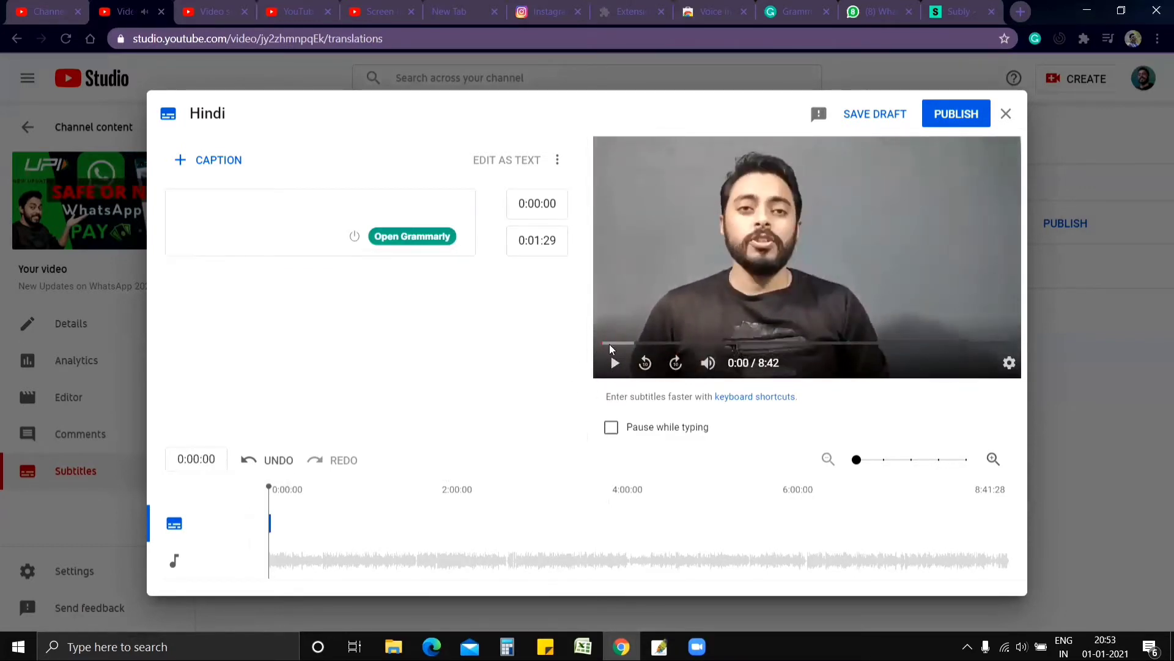
left_click(613, 364)
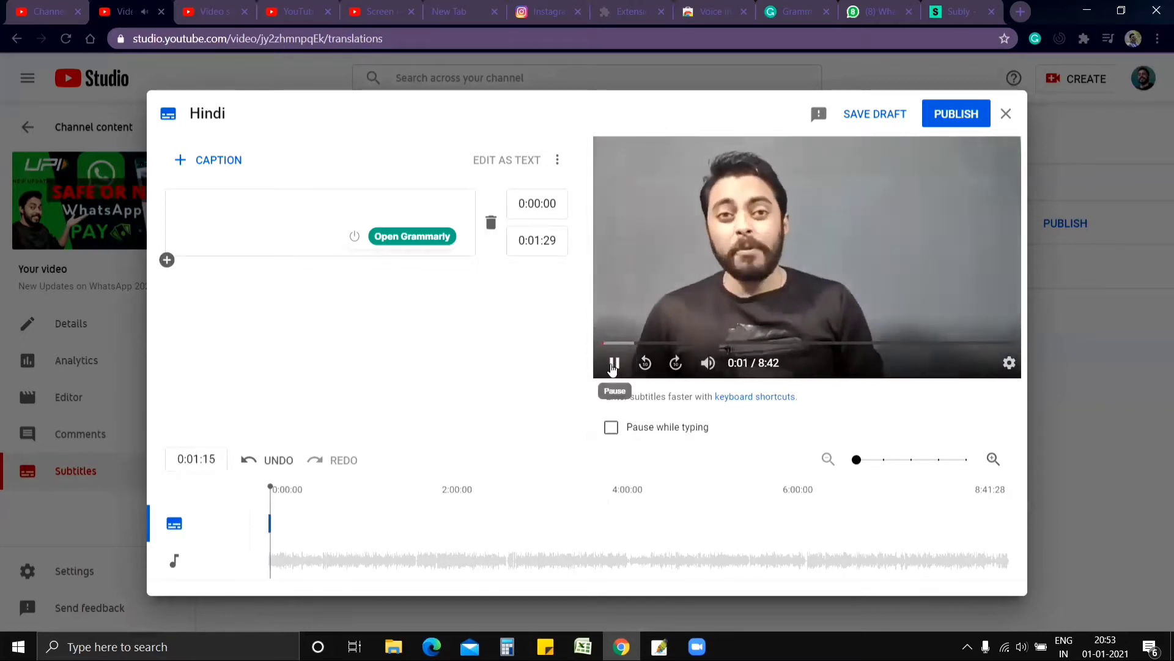
left_click(613, 364)
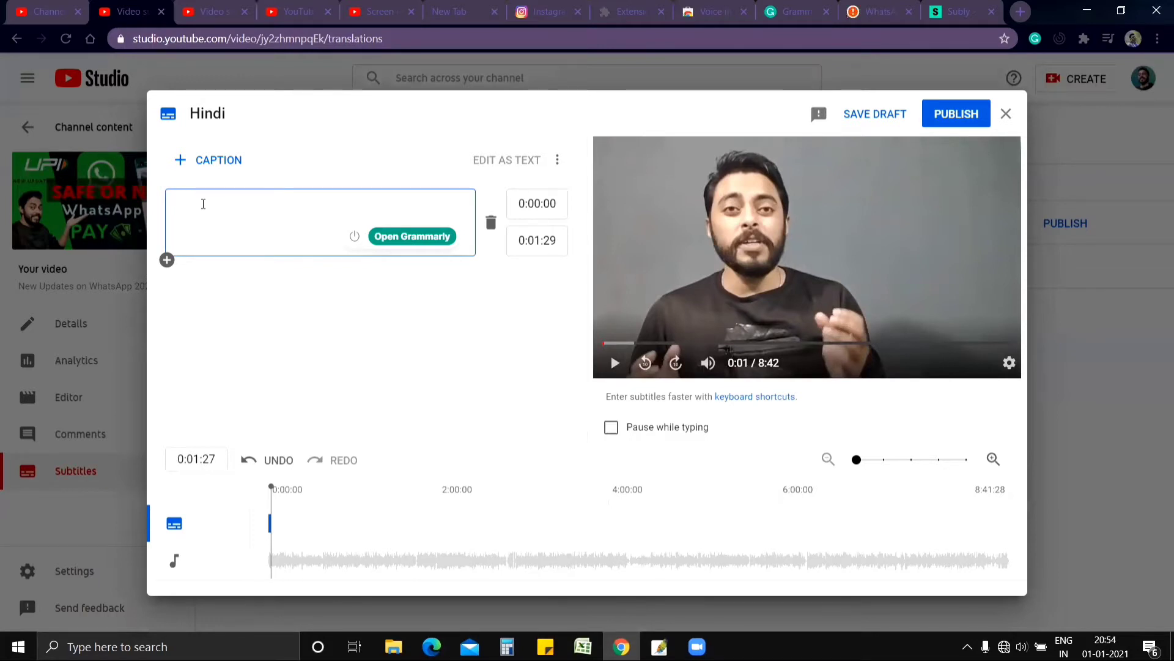
type("hello guys")
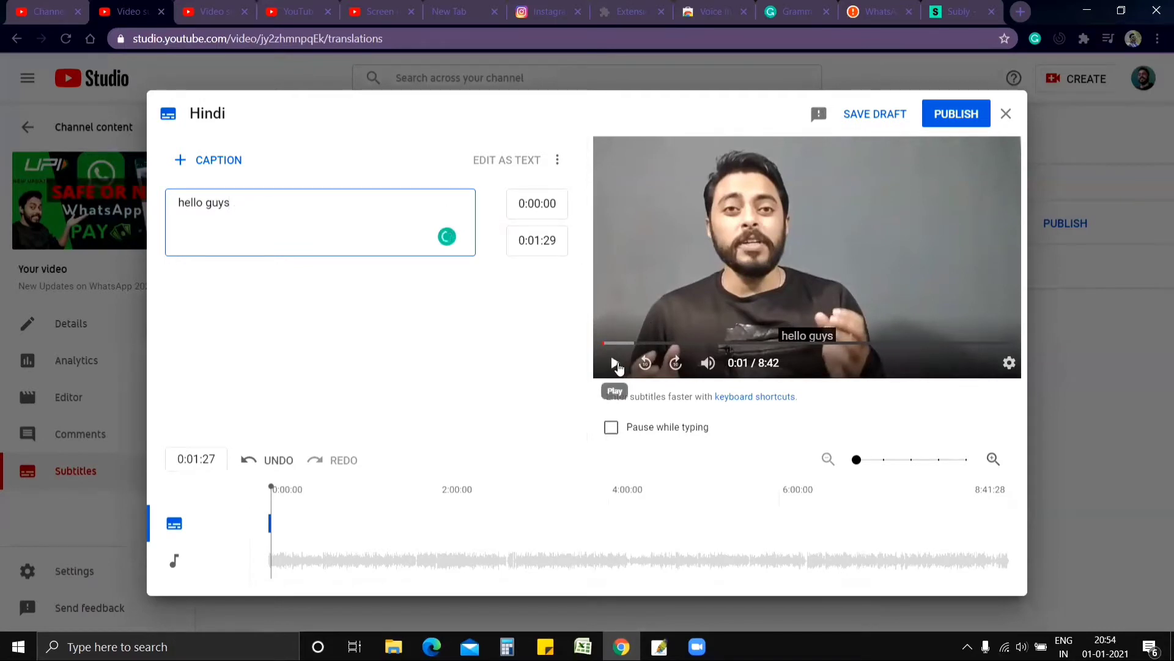
Play on to 0:07, add the caption "in 2020 we got a lot of updates and getting more in 2021", and insert an empty third line
left_click(616, 363)
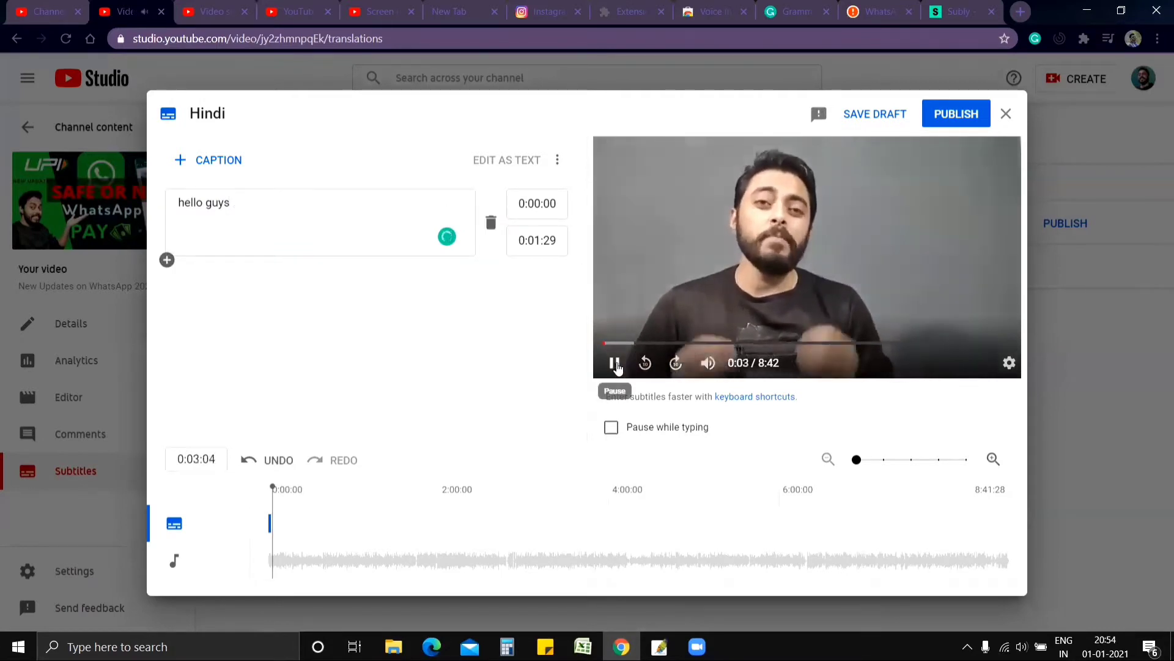
left_click(615, 364)
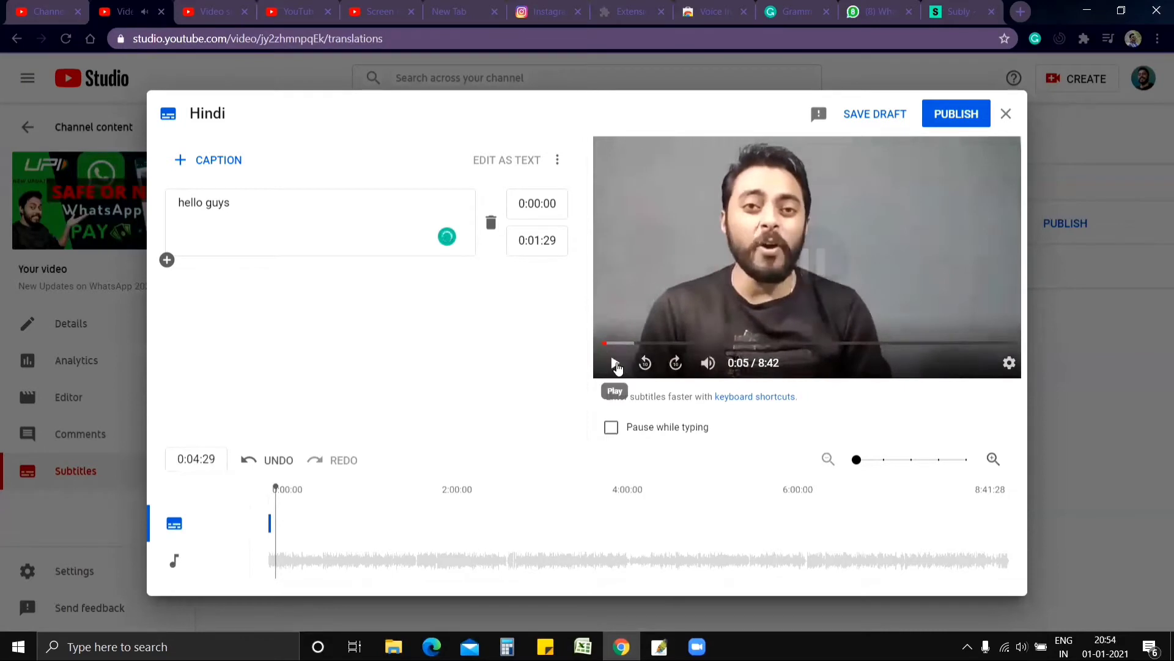
left_click(615, 364)
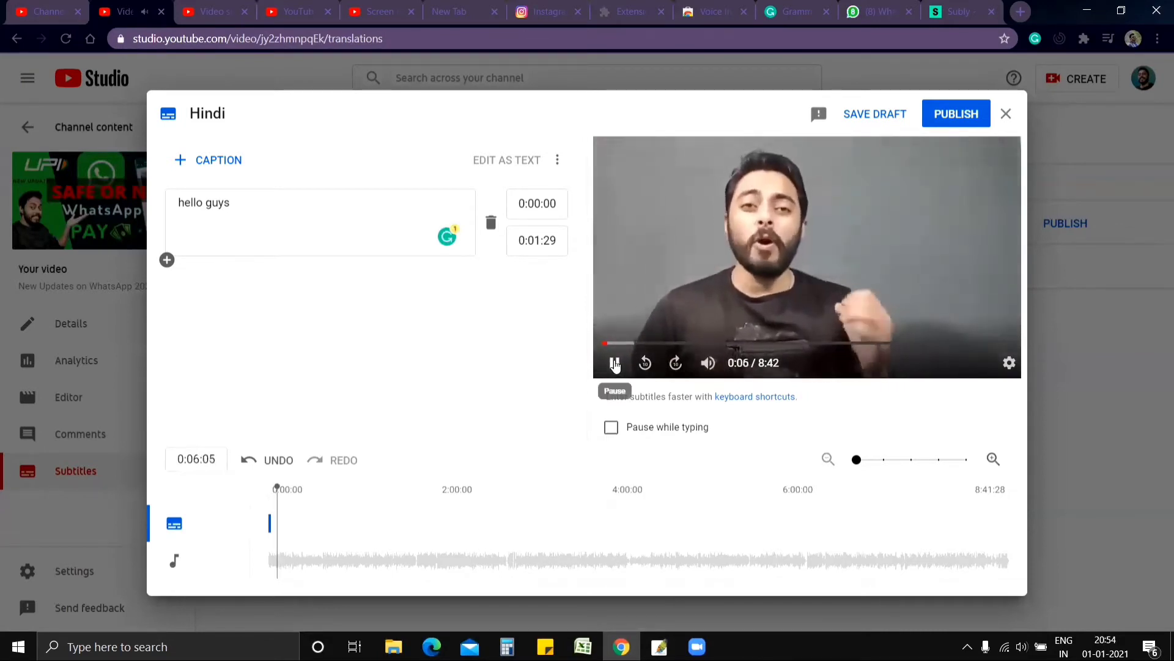
left_click(616, 364)
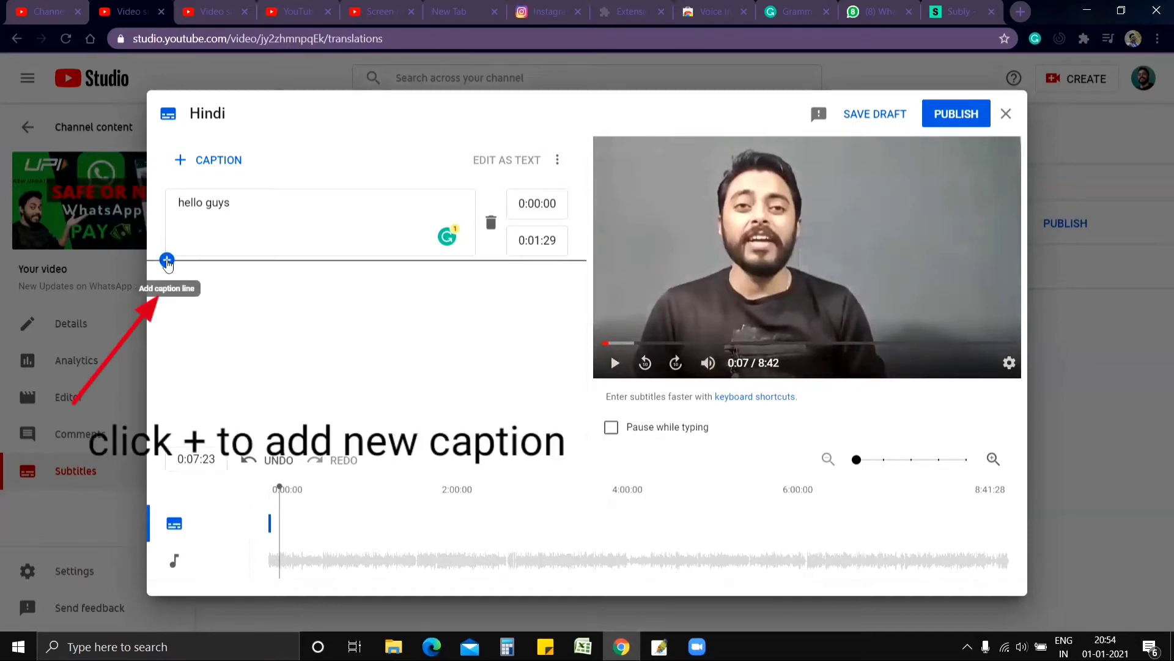
left_click(167, 262)
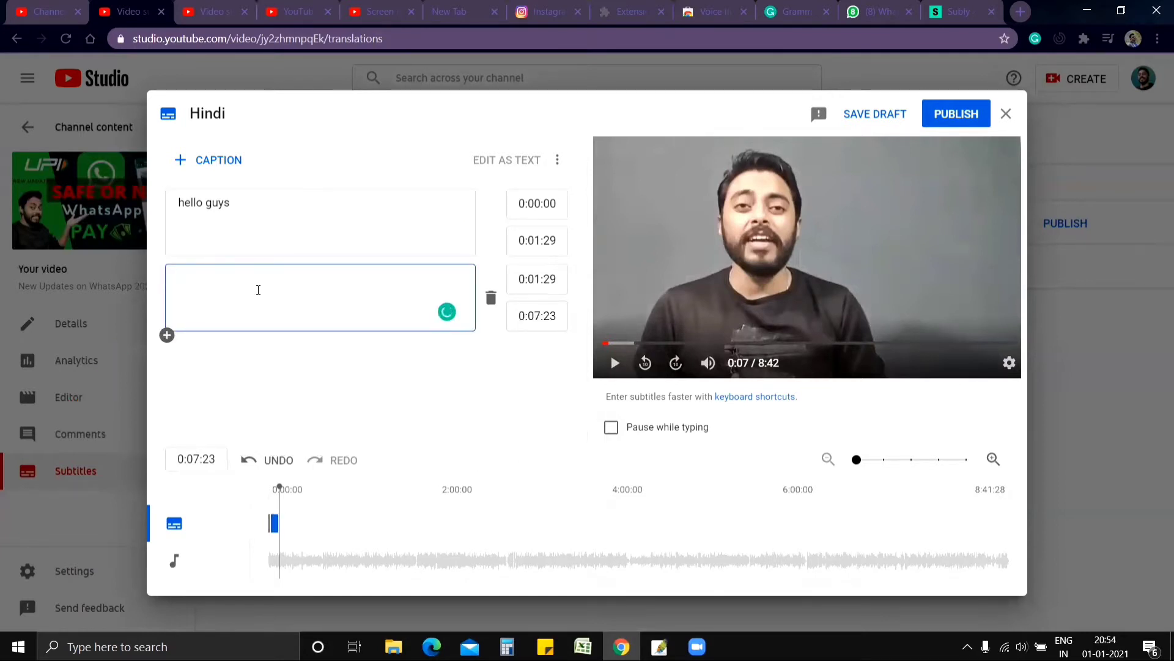
type("in 2020 we got lots of updates a")
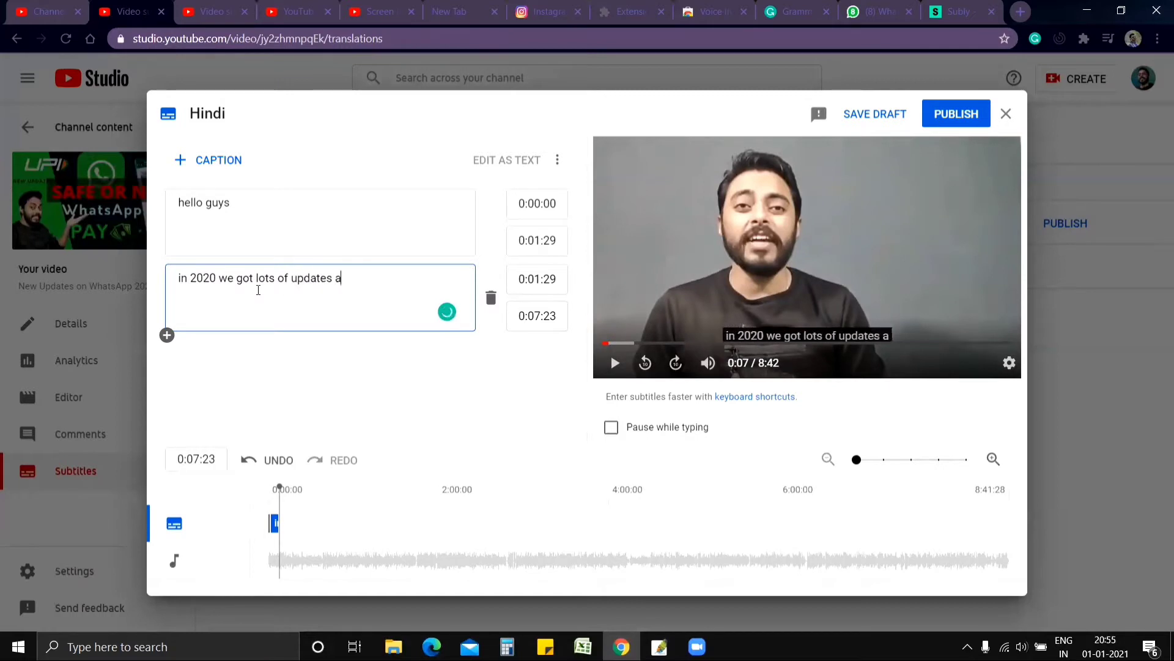
type("nd getting more in 202")
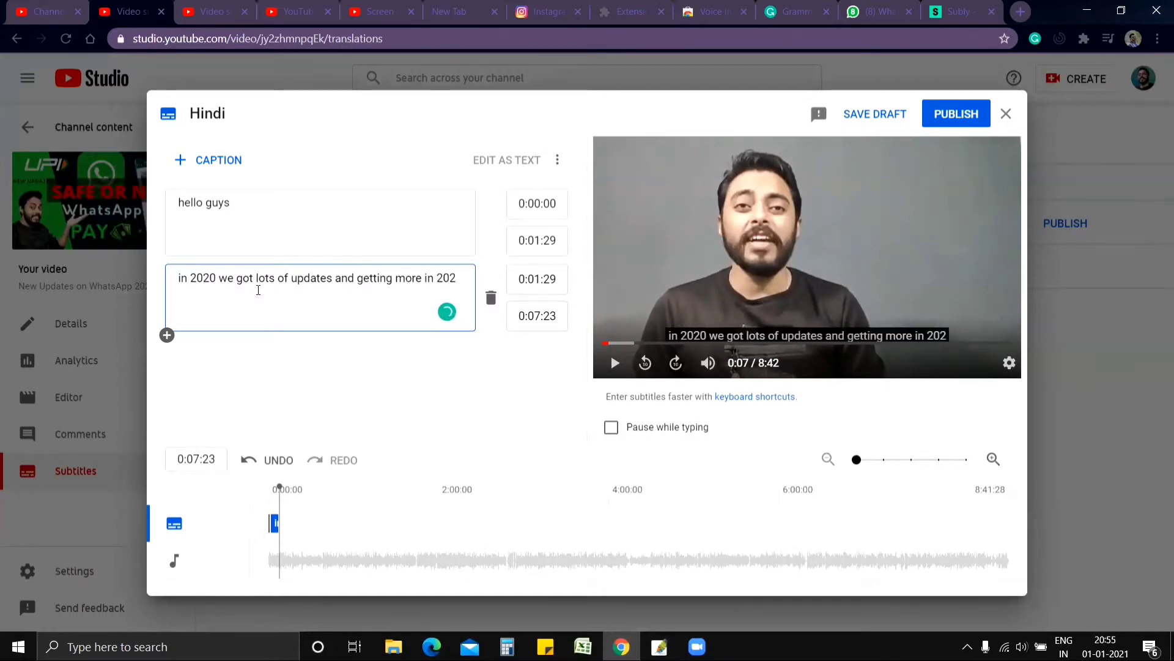
type("1")
left_click(258, 290)
type("a")
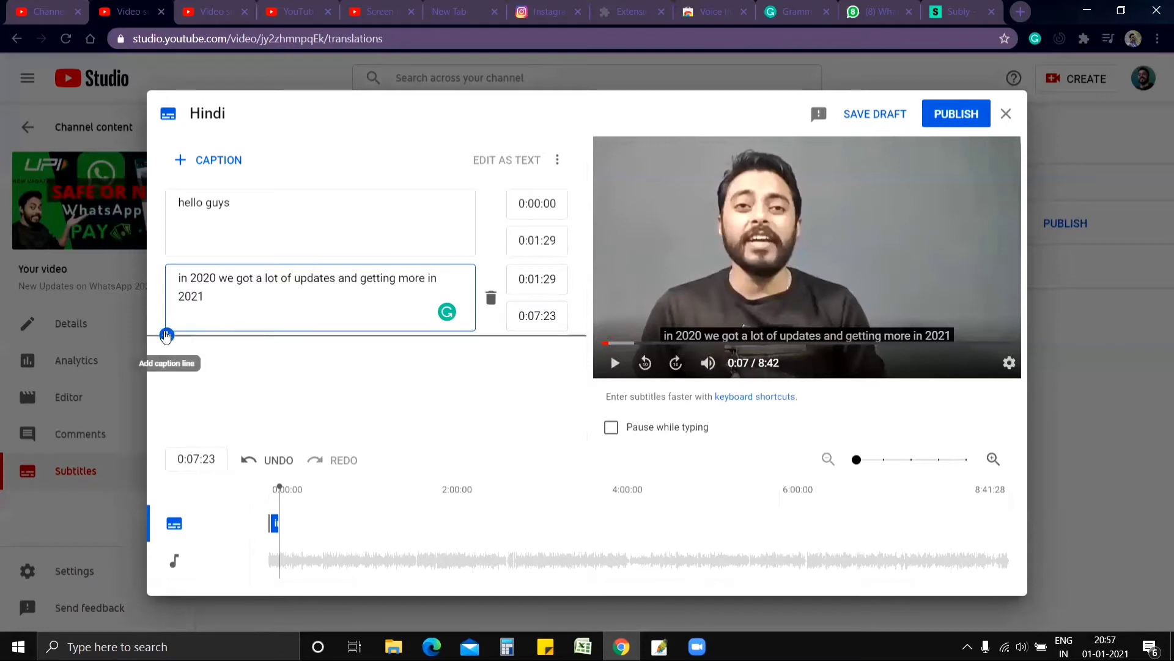
left_click(167, 335)
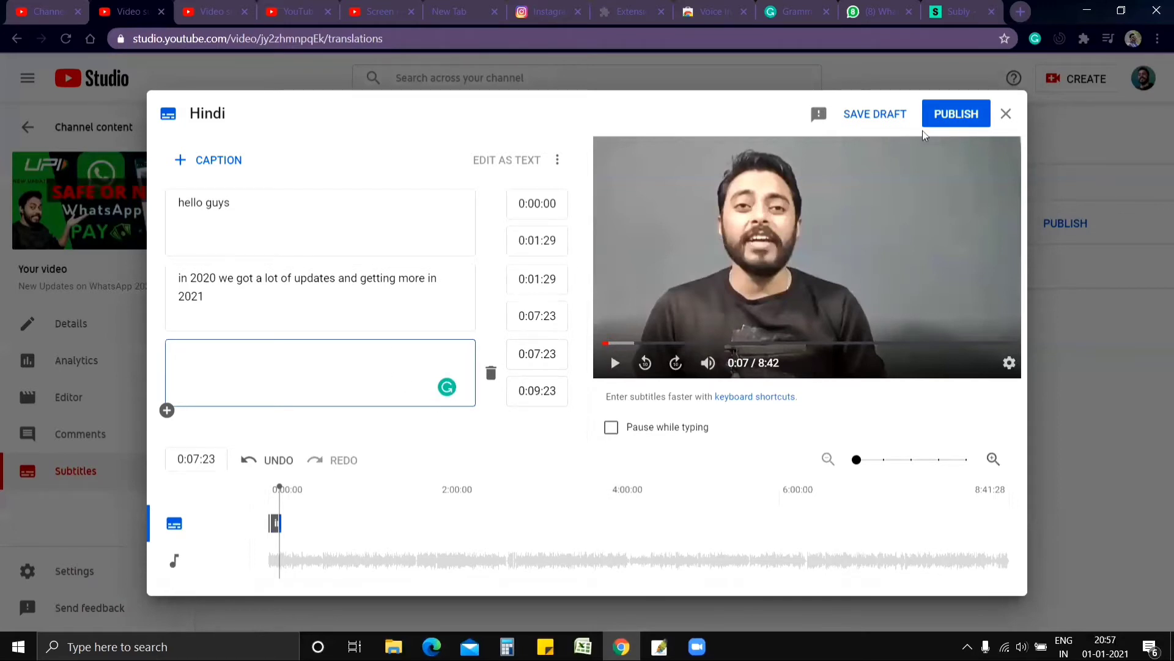
Switch to the Google results for "voice in voice" and open the Voice In Voice Typing extension page in the Chrome Web Store
left_click(709, 12)
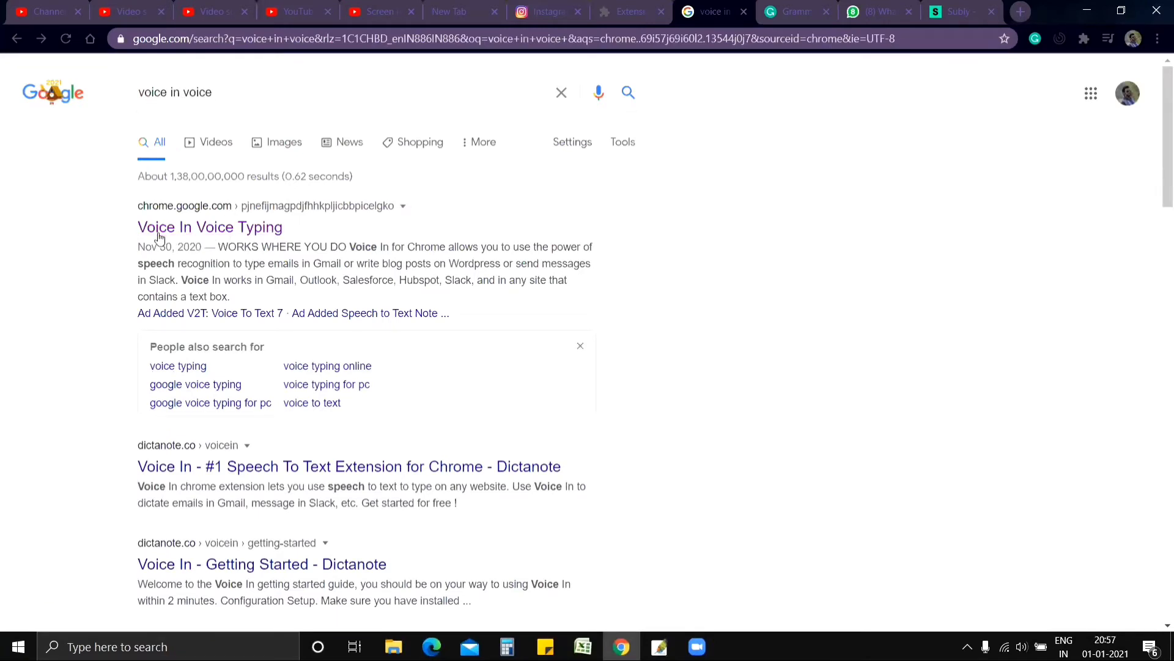
left_click(234, 231)
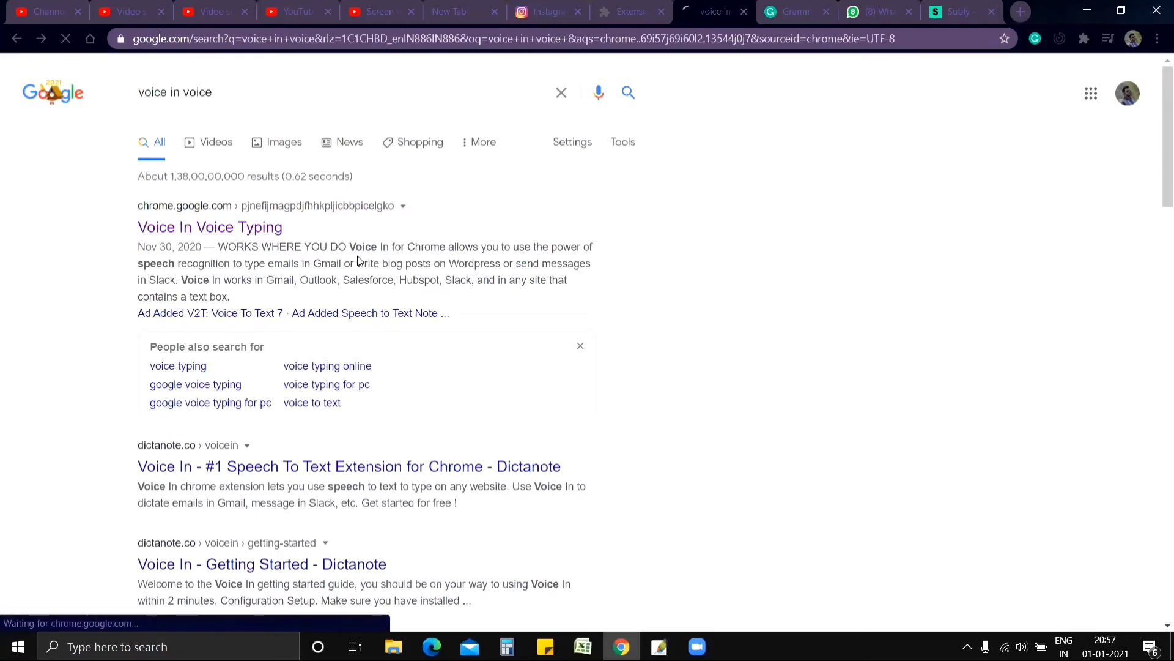
left_click(235, 228)
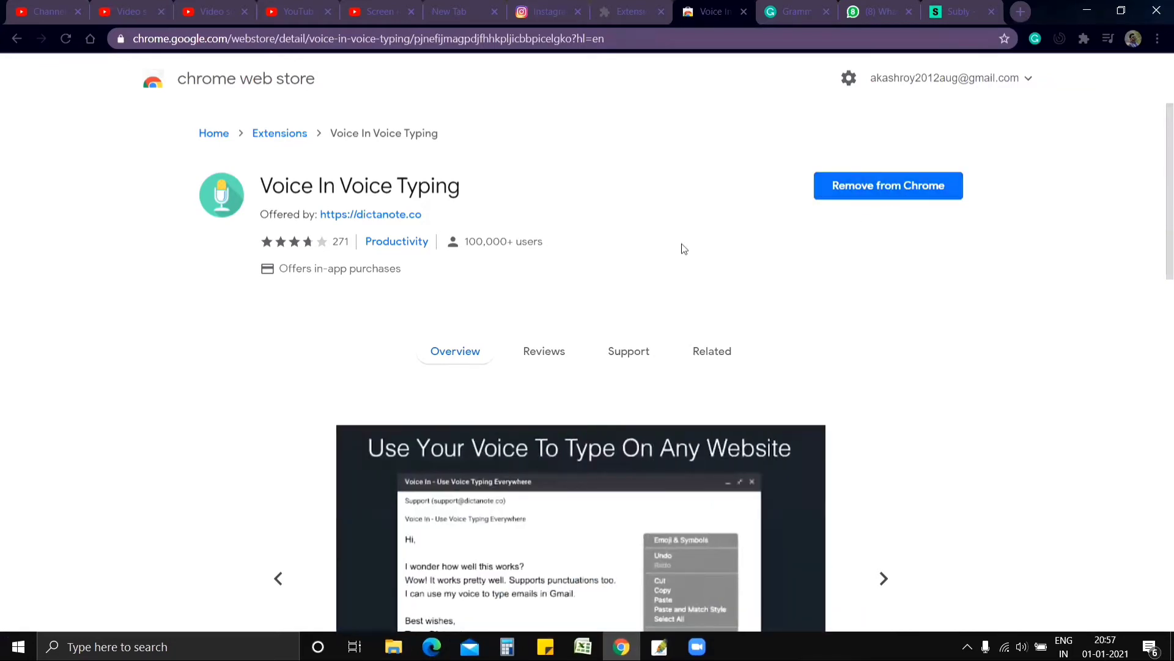
Return to the Hindi subtitle editor in YouTube Studio and play the video on from 0:07 to hear the next line
left_click(376, 11)
left_click(294, 11)
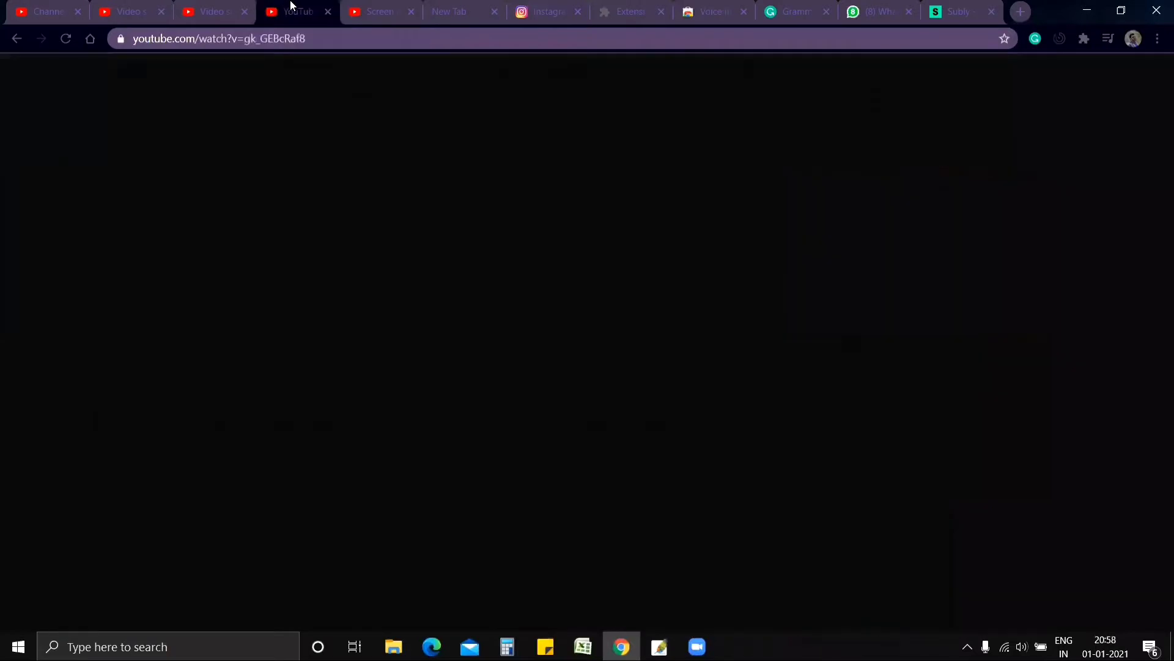
left_click(211, 11)
left_click(128, 12)
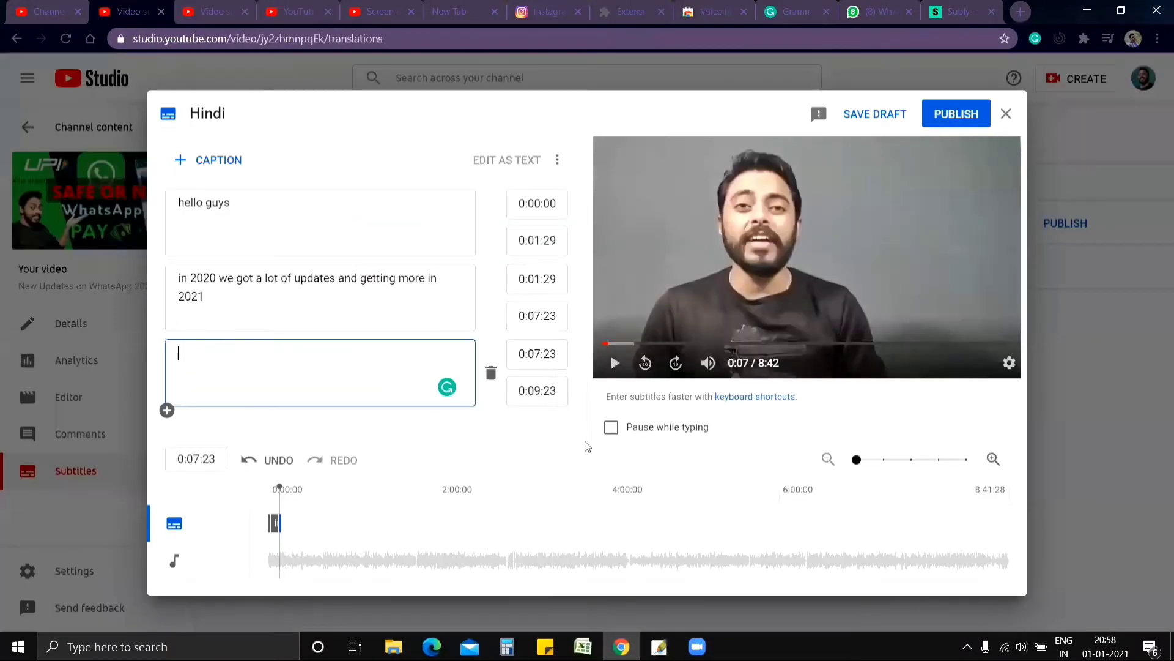
left_click(614, 364)
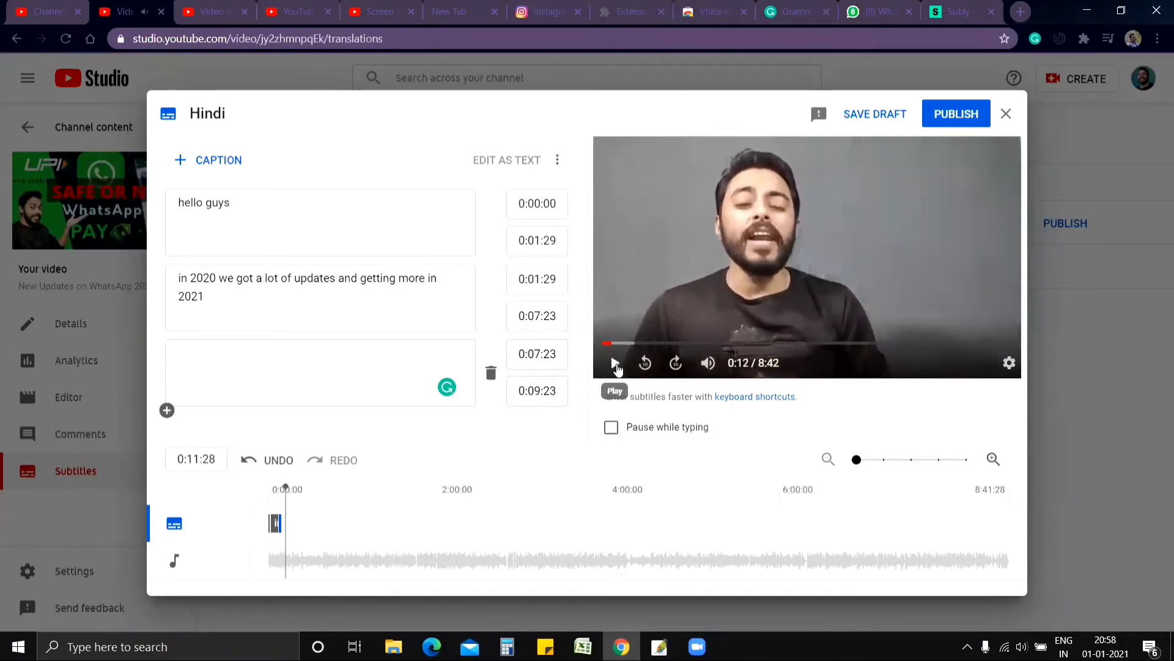
Dictate "Today we're going to talk about this update" into the empty third caption with the Voice In Voice Typing extension
left_click(239, 380)
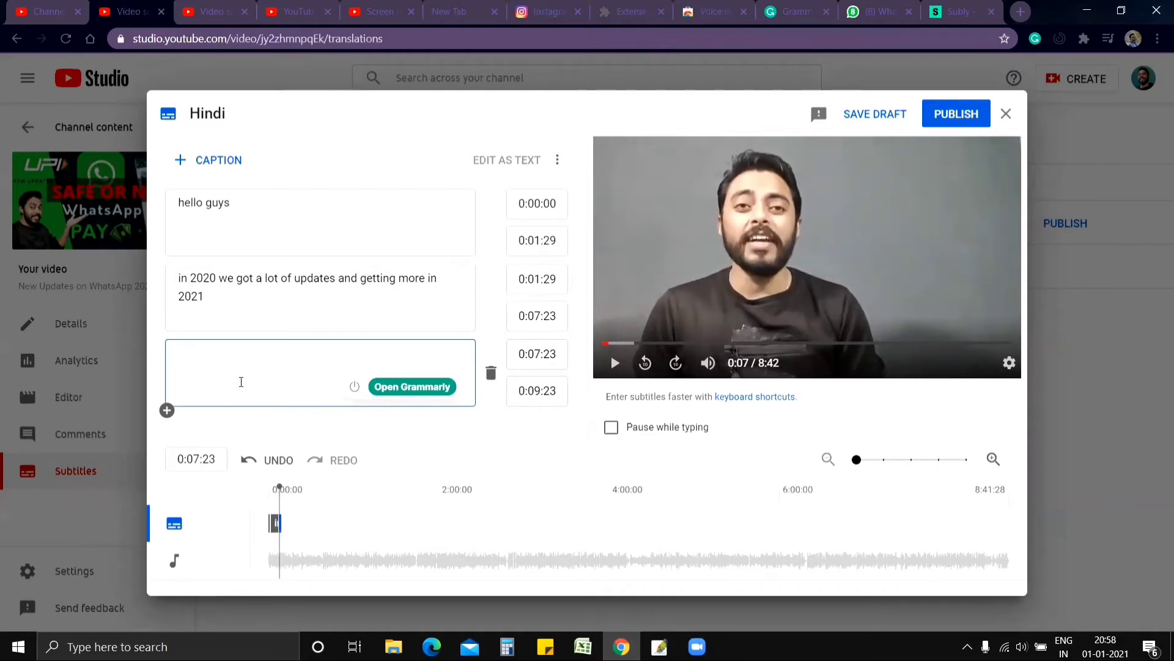
left_click(1085, 38)
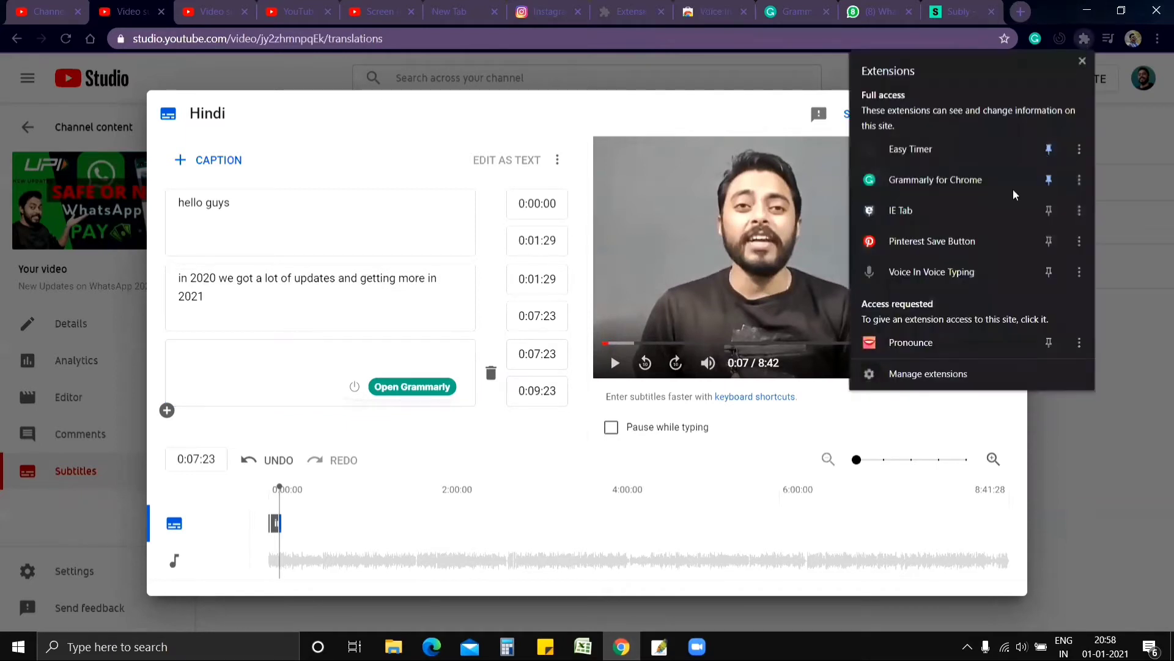
left_click(944, 277)
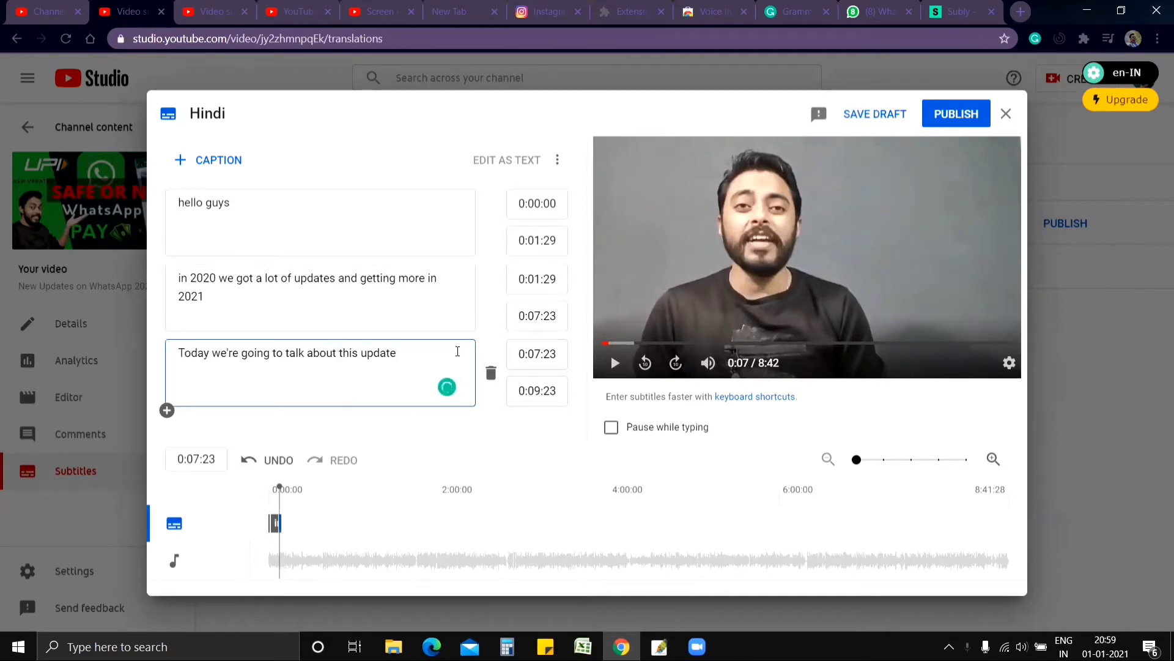
Correct the third caption to read "Today we're going to talk about these updates"
key("BackSpace")
key("BackSpace")
type("ese")
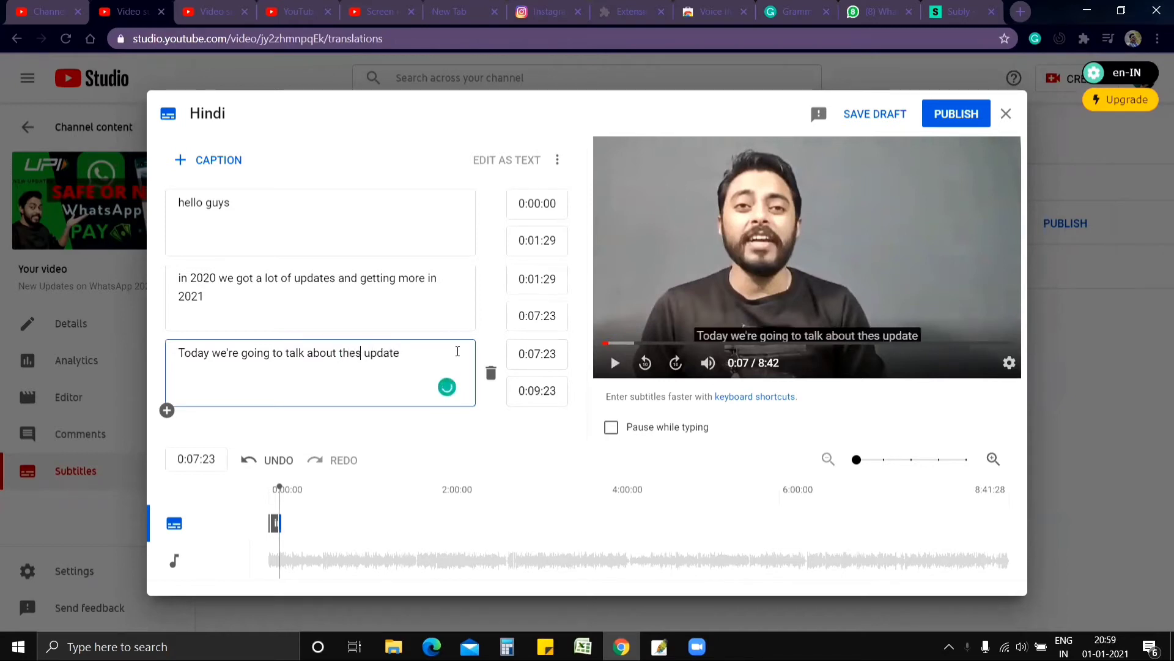
left_click(1130, 324)
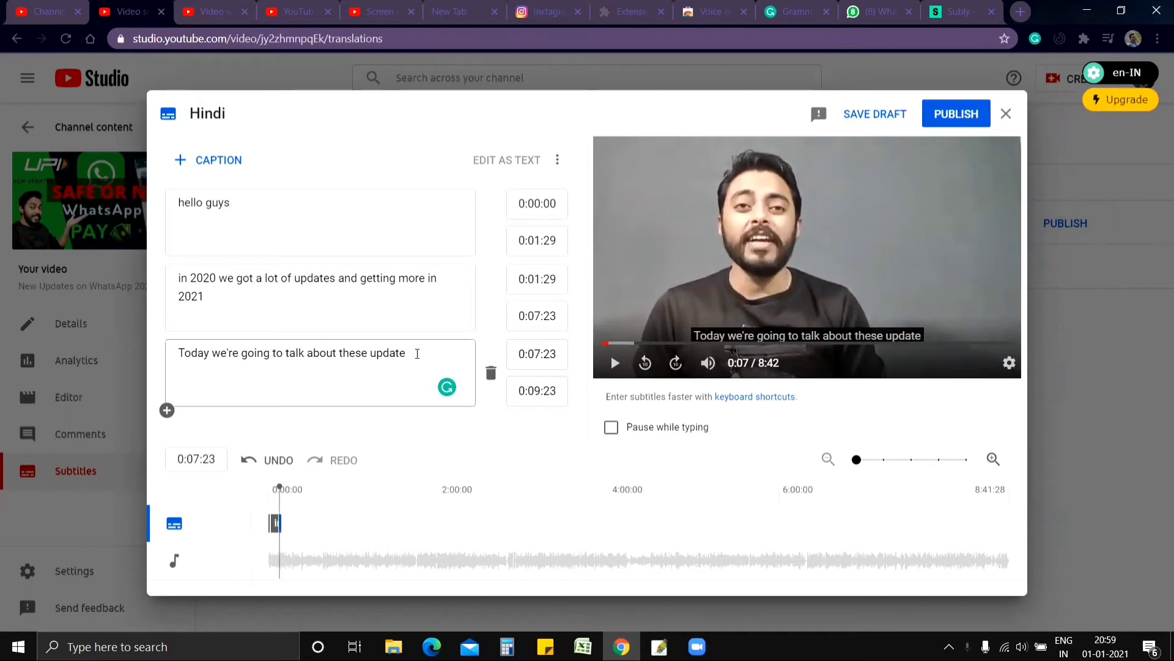
type("s")
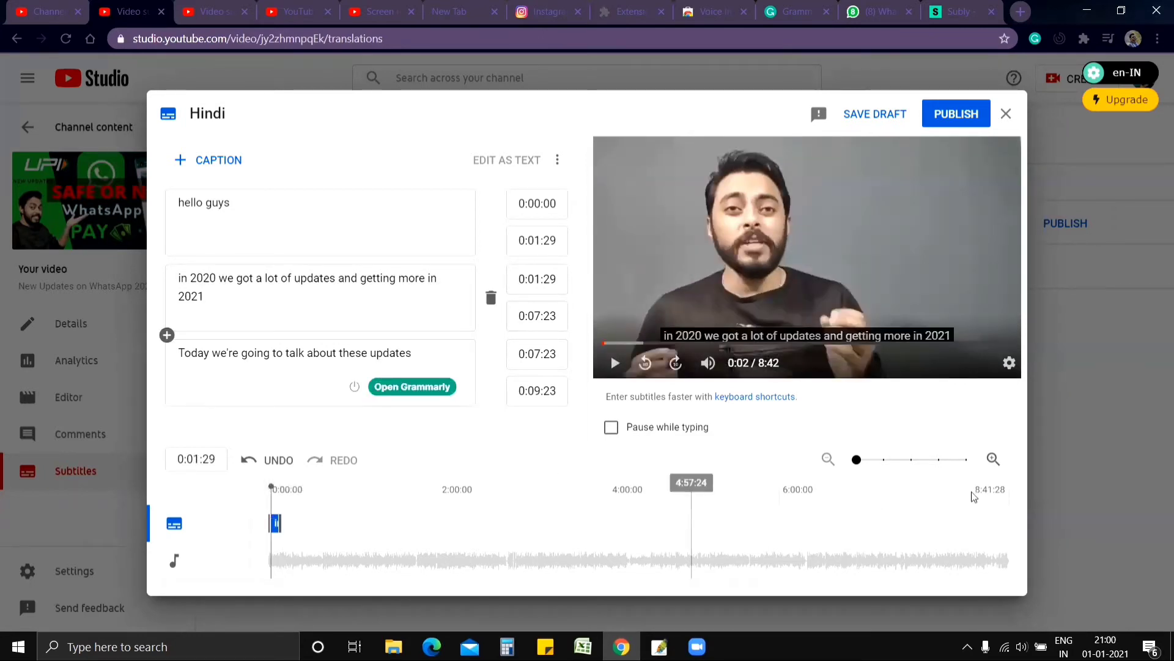
Play the third caption's section and extend the caption on the timeline so that it ends at 0:11:03
left_click(992, 460)
left_click(992, 460)
left_click(992, 460)
left_click(992, 460)
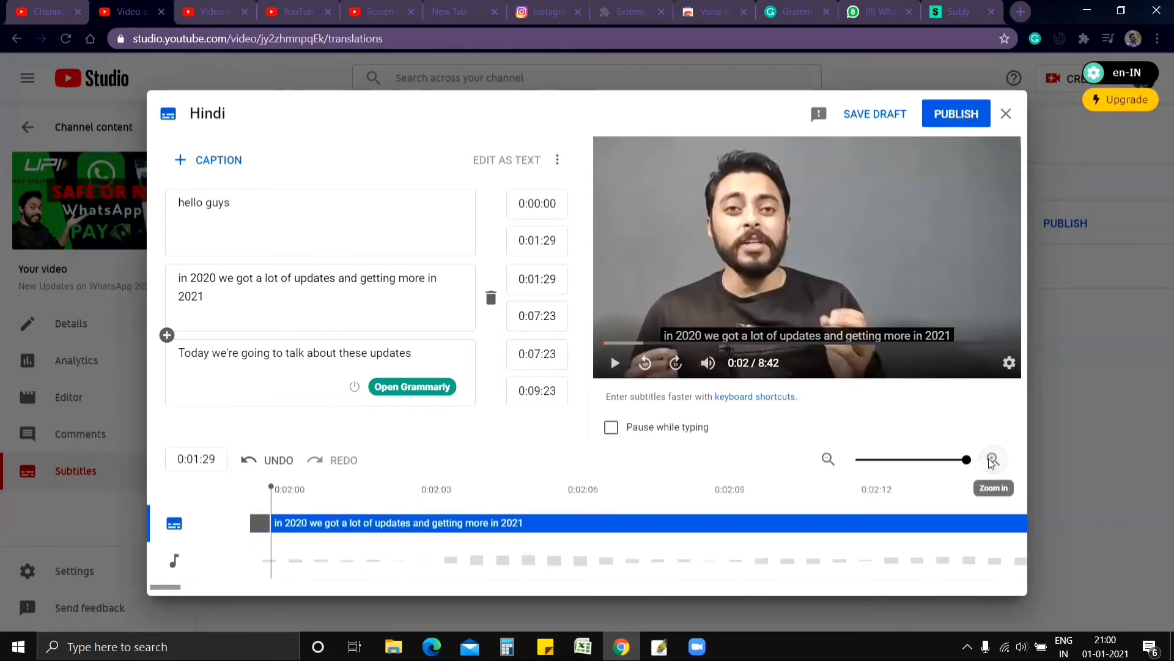
left_click(826, 459)
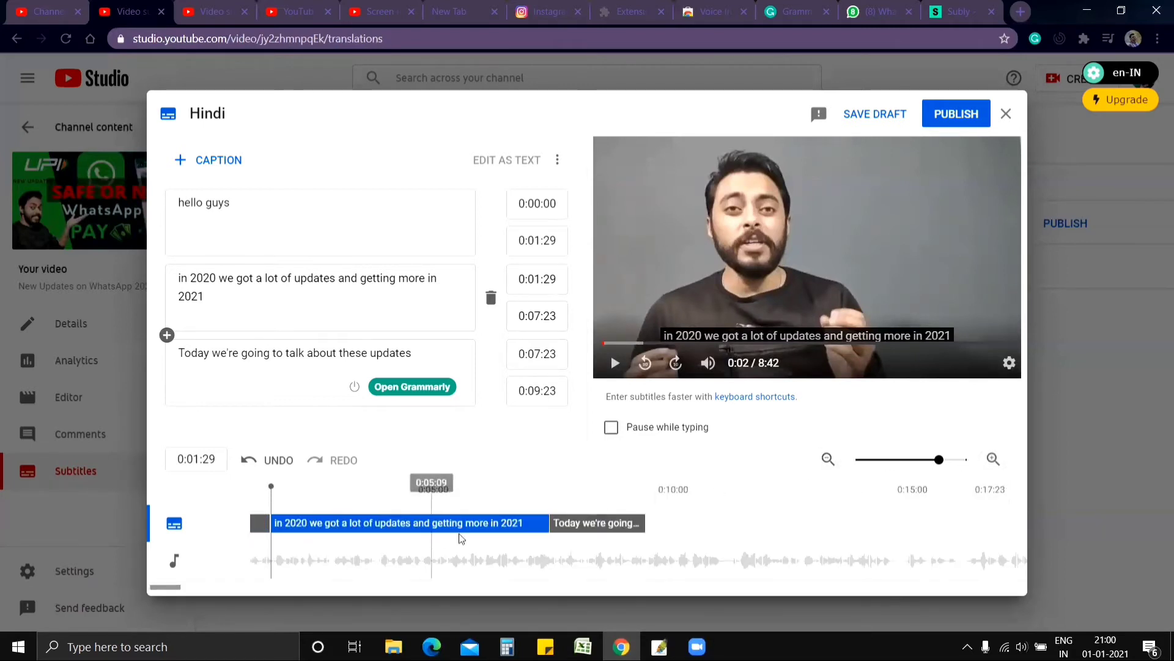
left_click(572, 522)
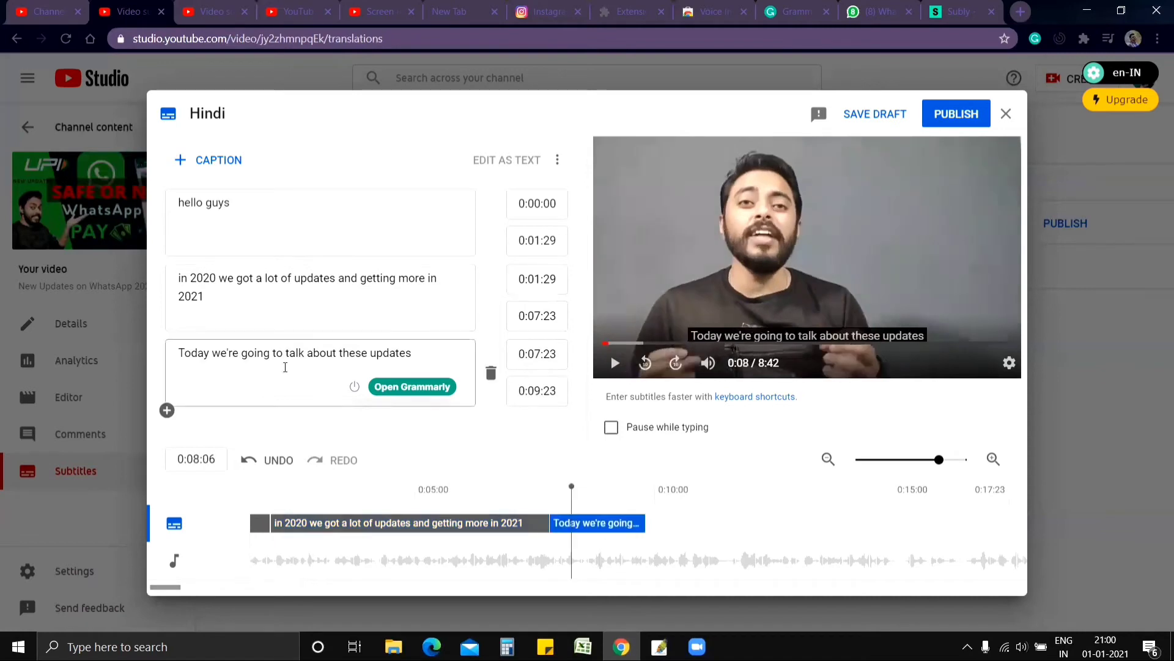
left_click(614, 366)
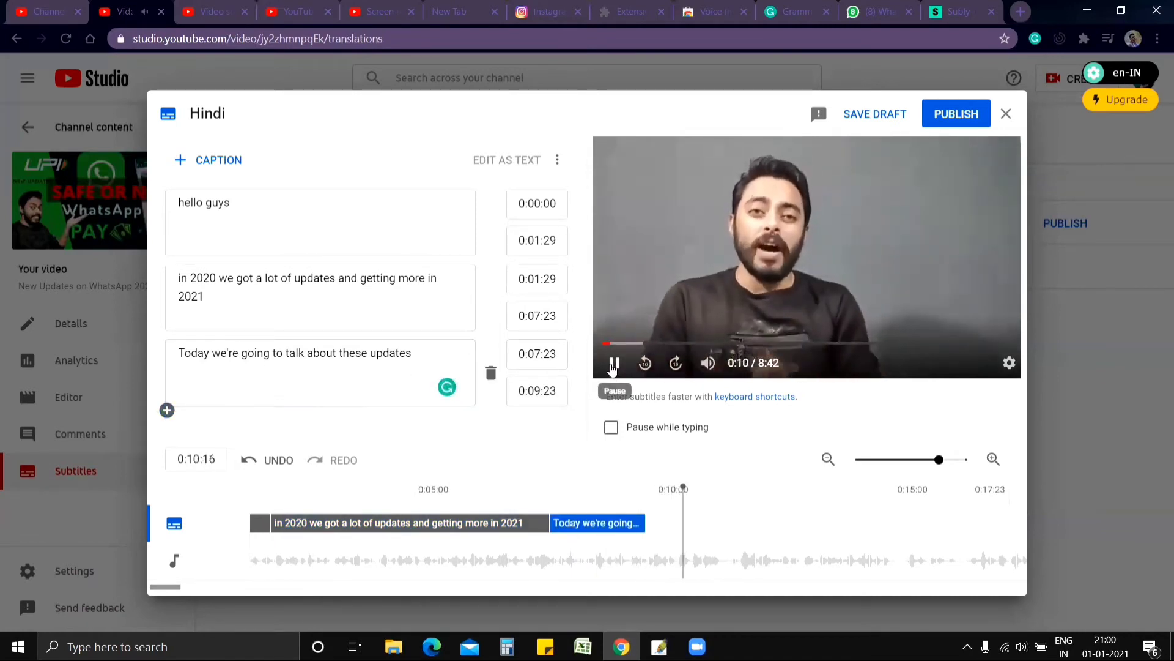
left_click(613, 365)
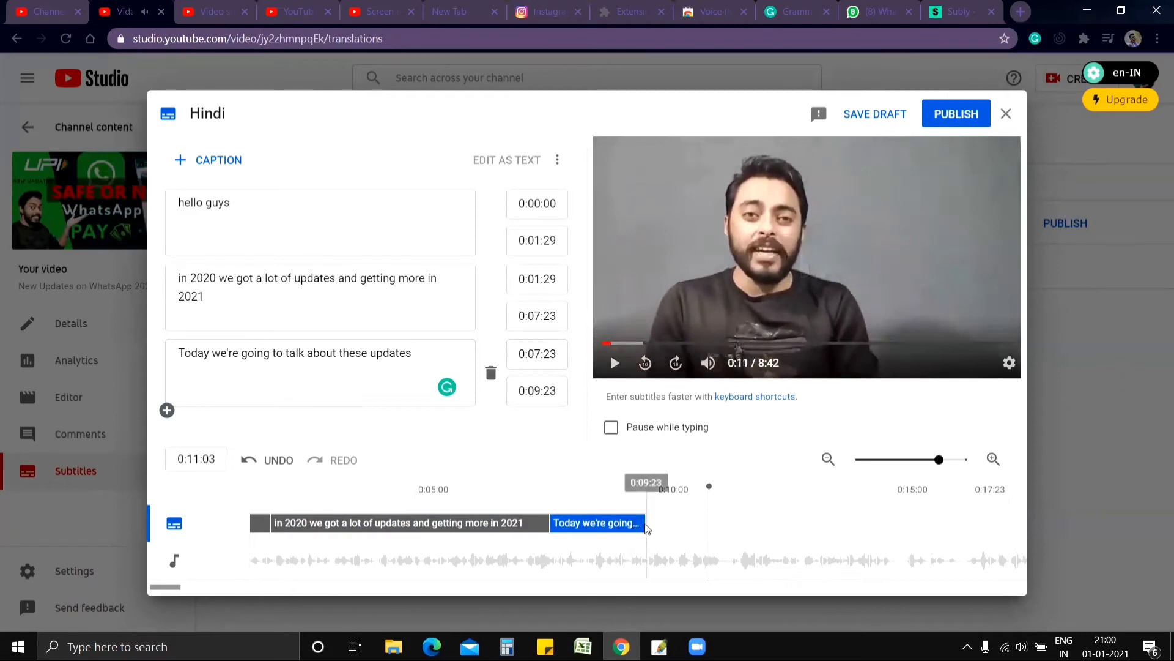
left_click_drag(647, 527, 708, 517)
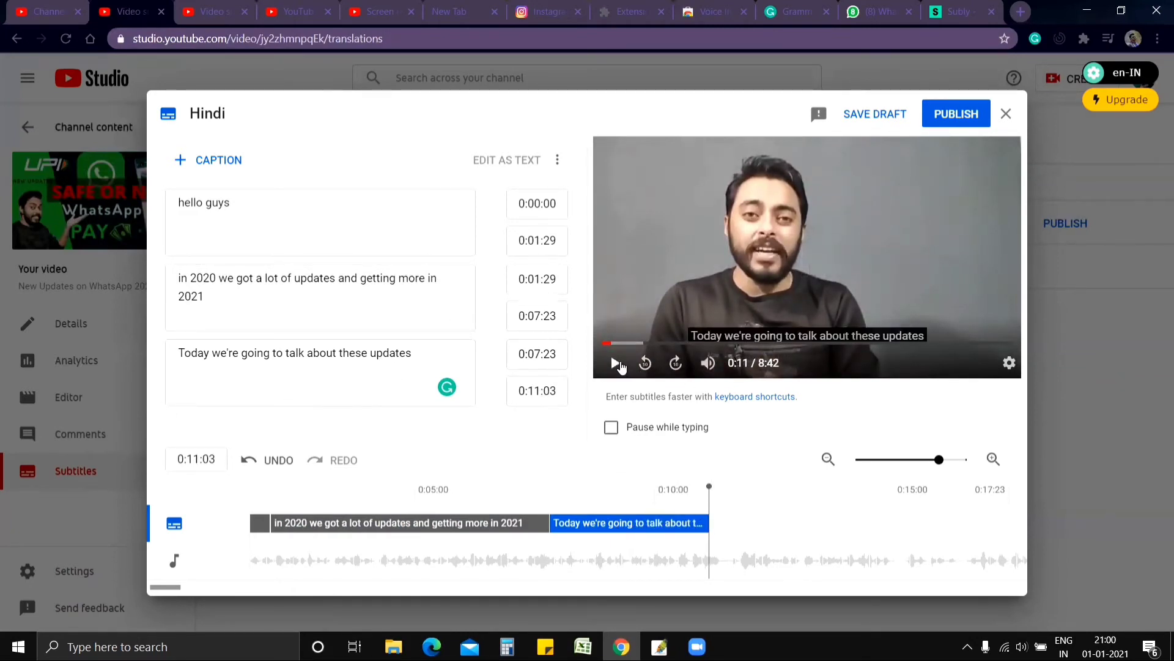
Replay the video across the second and third captions to check their timing
left_click(615, 362)
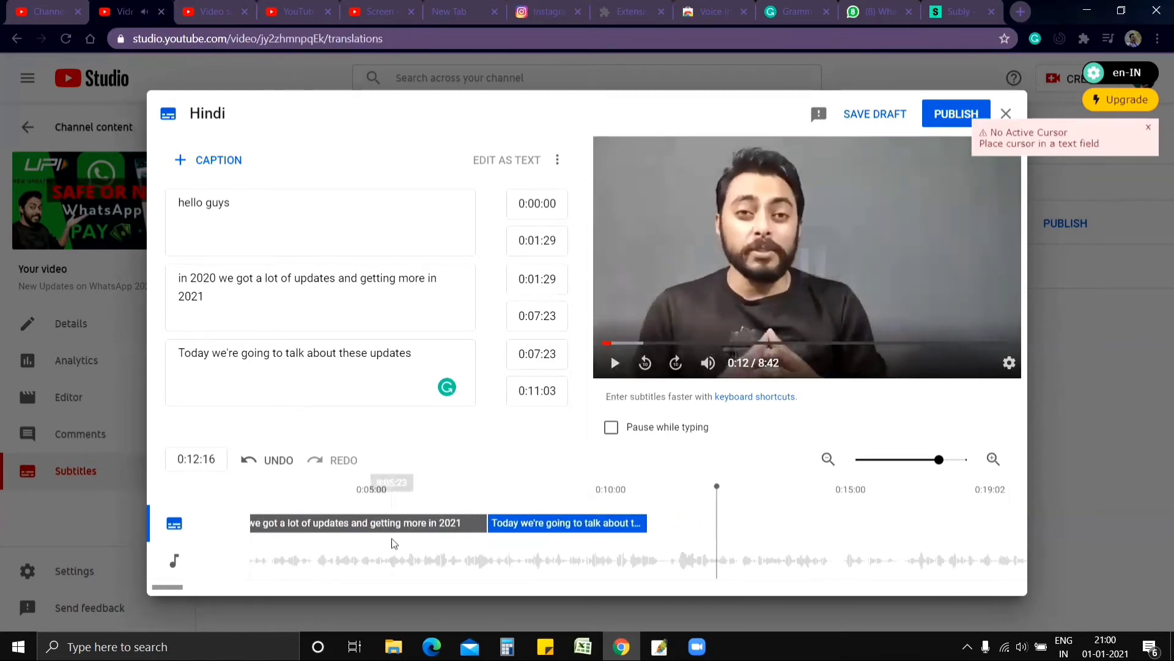
left_click(389, 525)
left_click(615, 363)
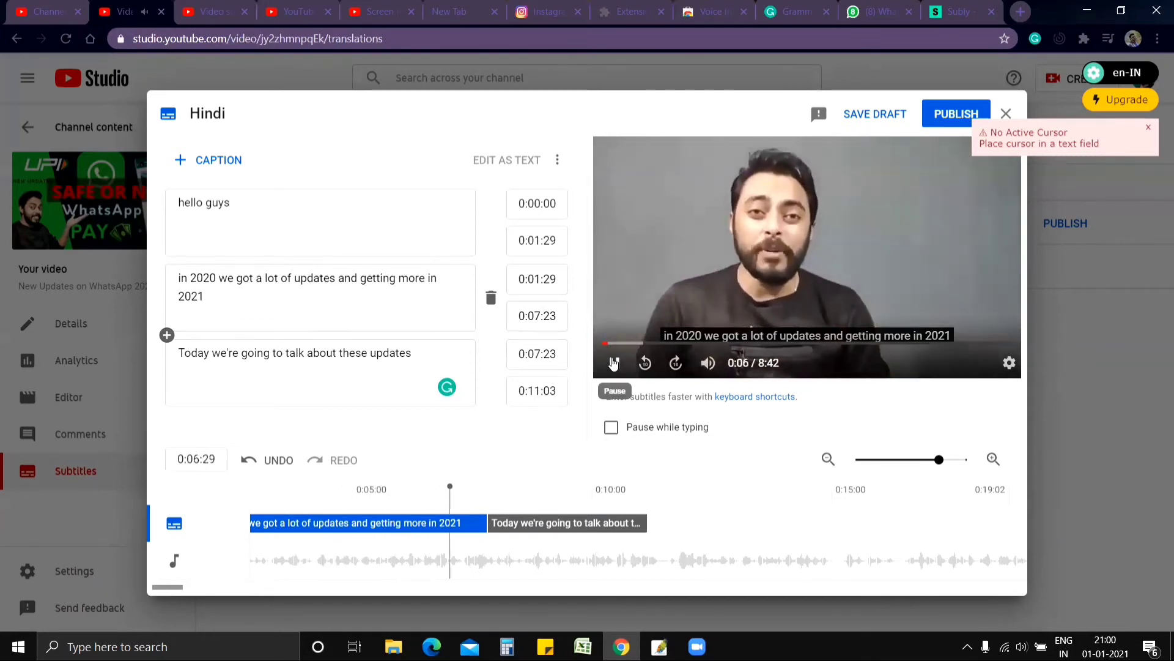
left_click(613, 363)
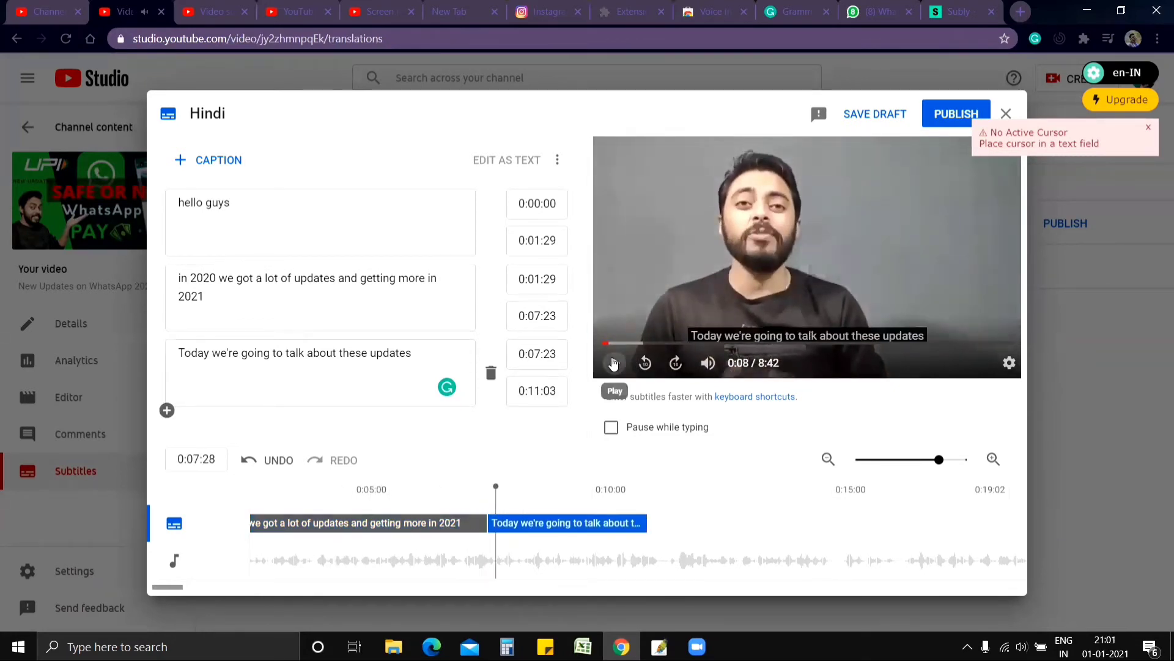
left_click(613, 363)
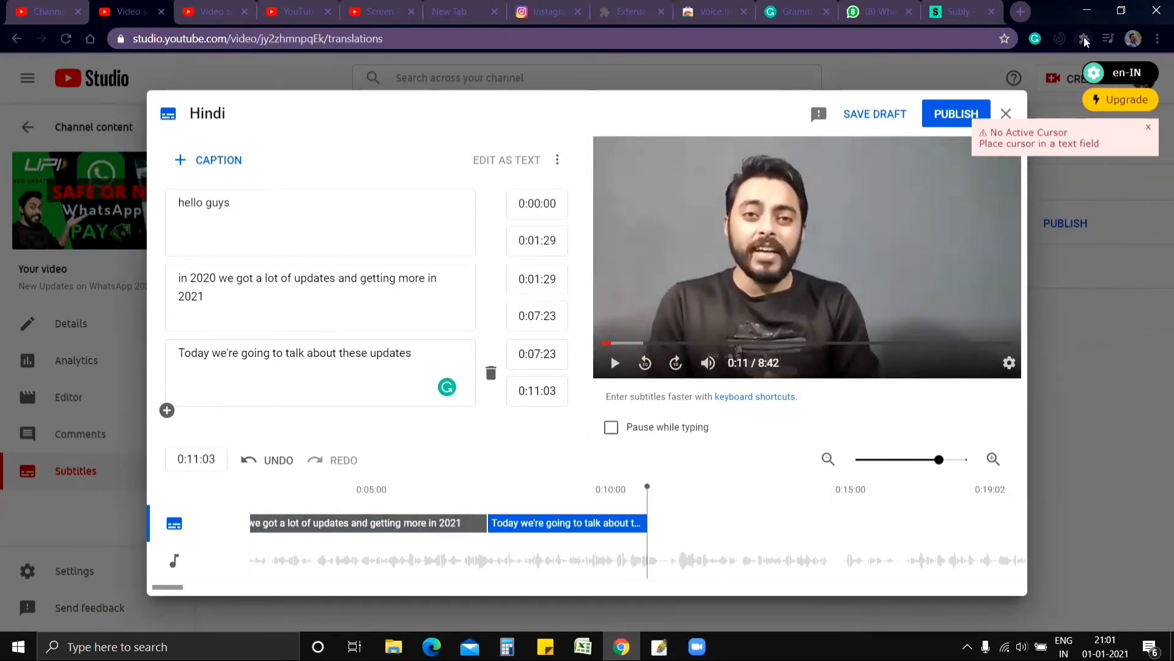
Turn off Voice In Voice Typing and play the video from 0:00 to review all three captions
left_click(1085, 39)
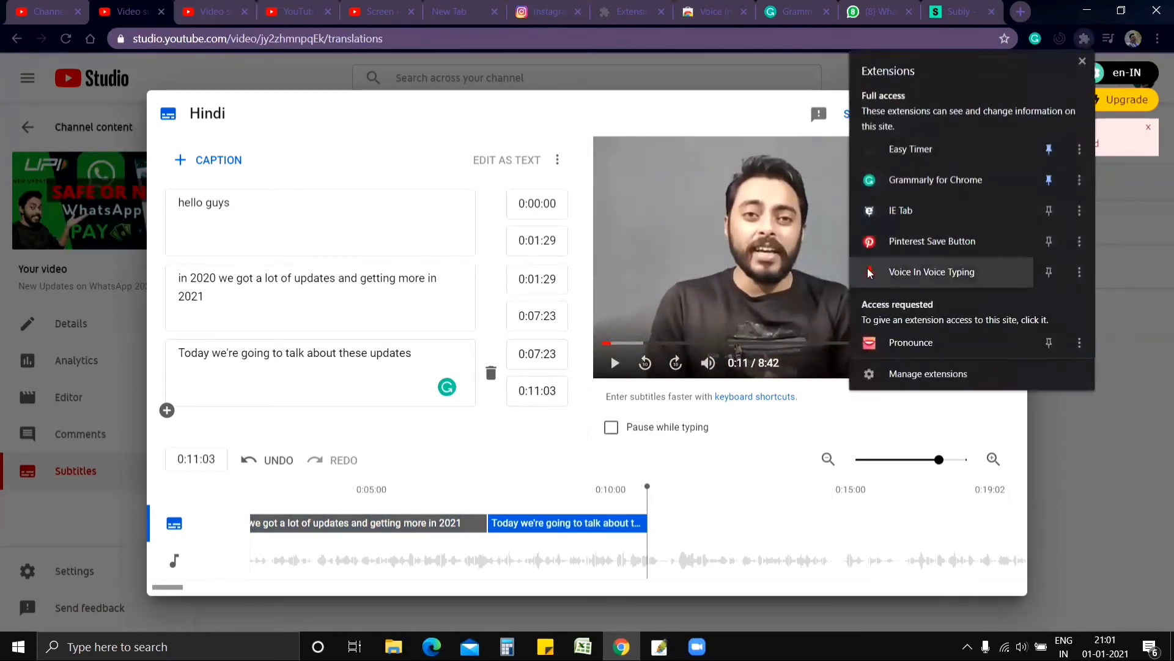
left_click(975, 279)
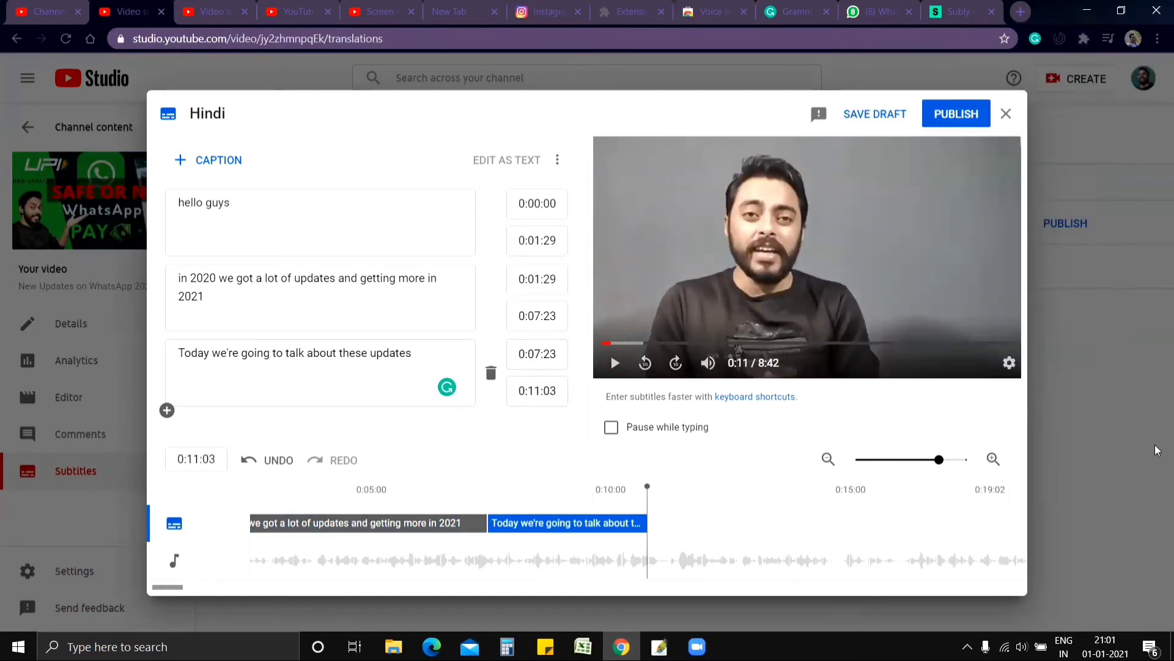
left_click(606, 343)
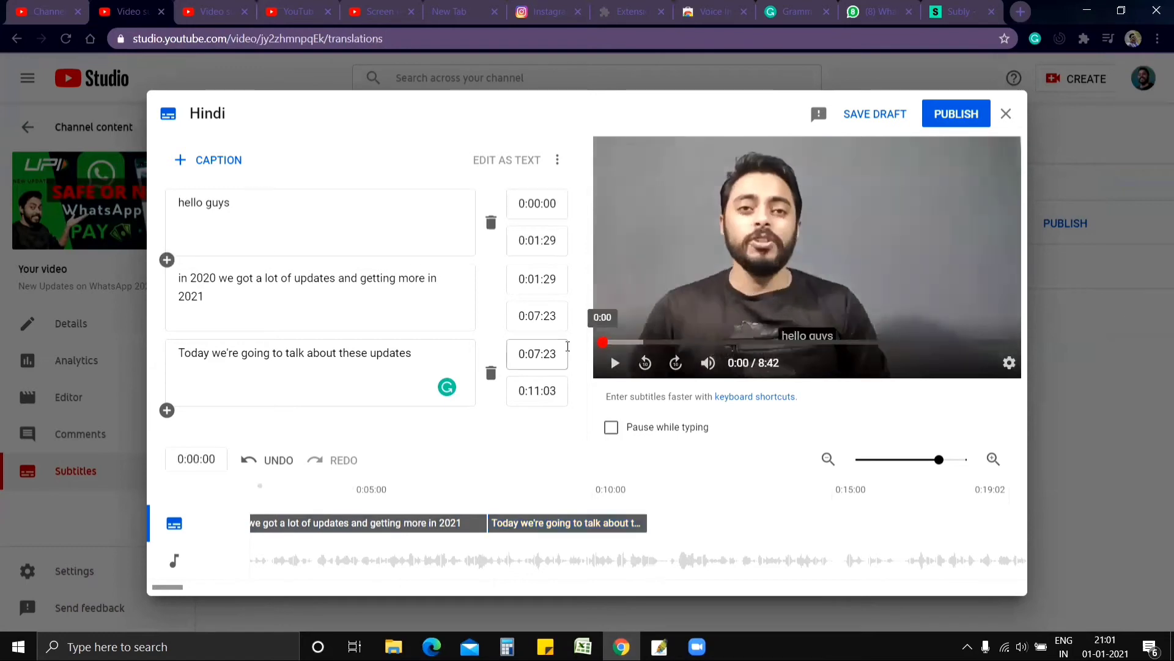
left_click(703, 300)
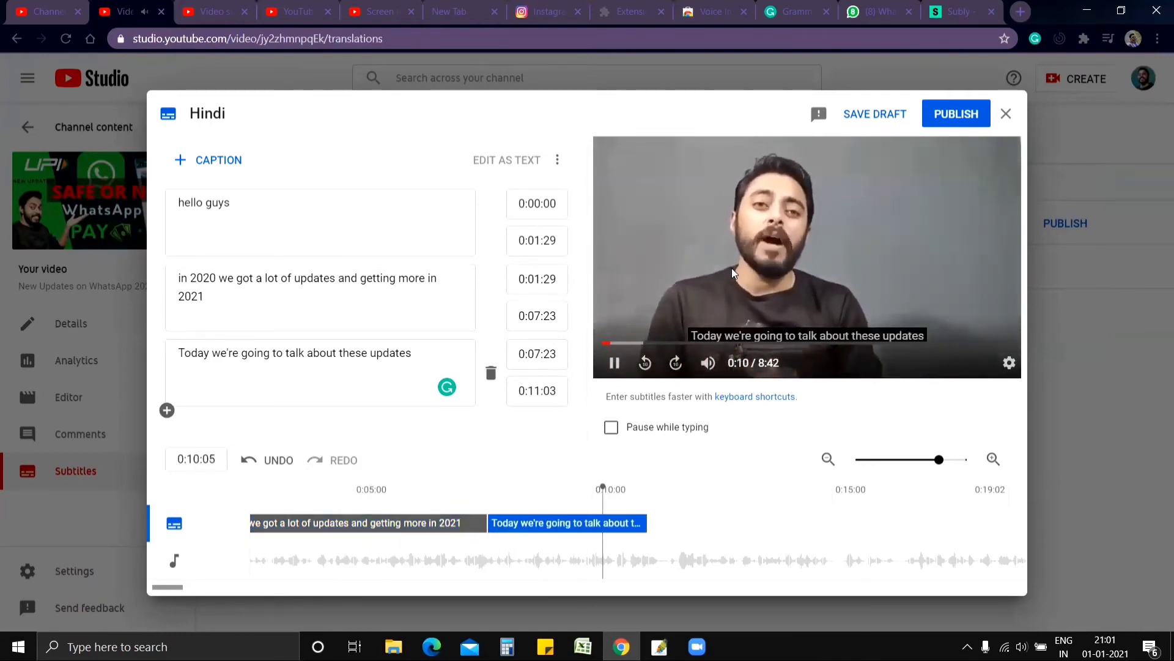
left_click(617, 363)
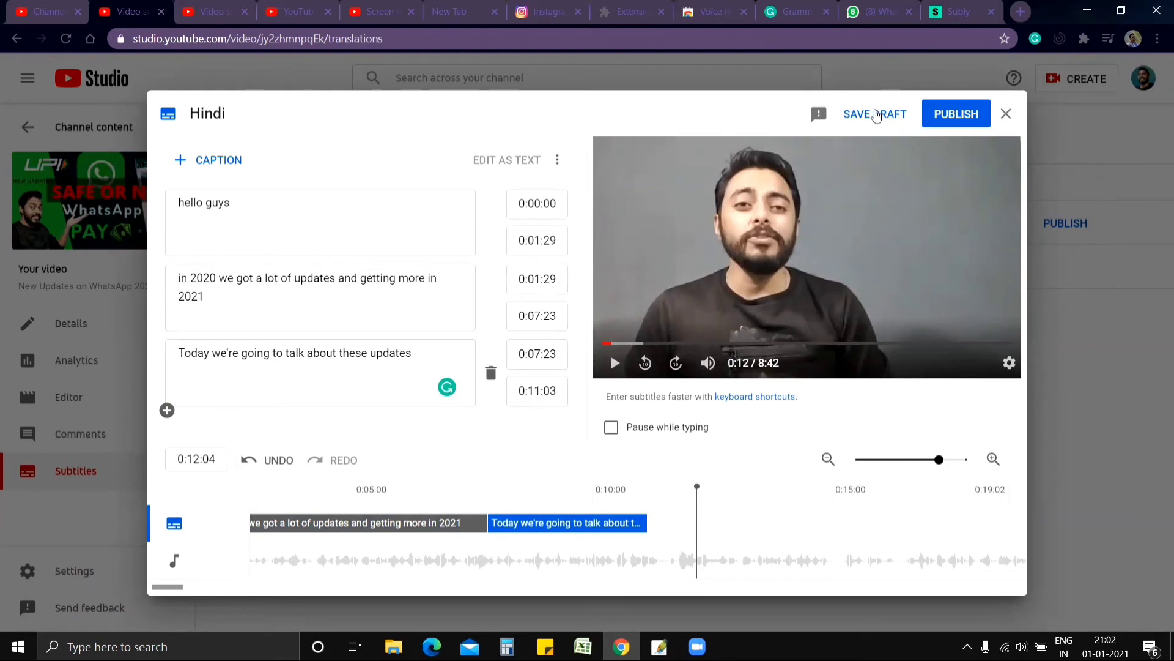
Save the Hindi subtitles as a draft and close the subtitle editor
left_click(903, 117)
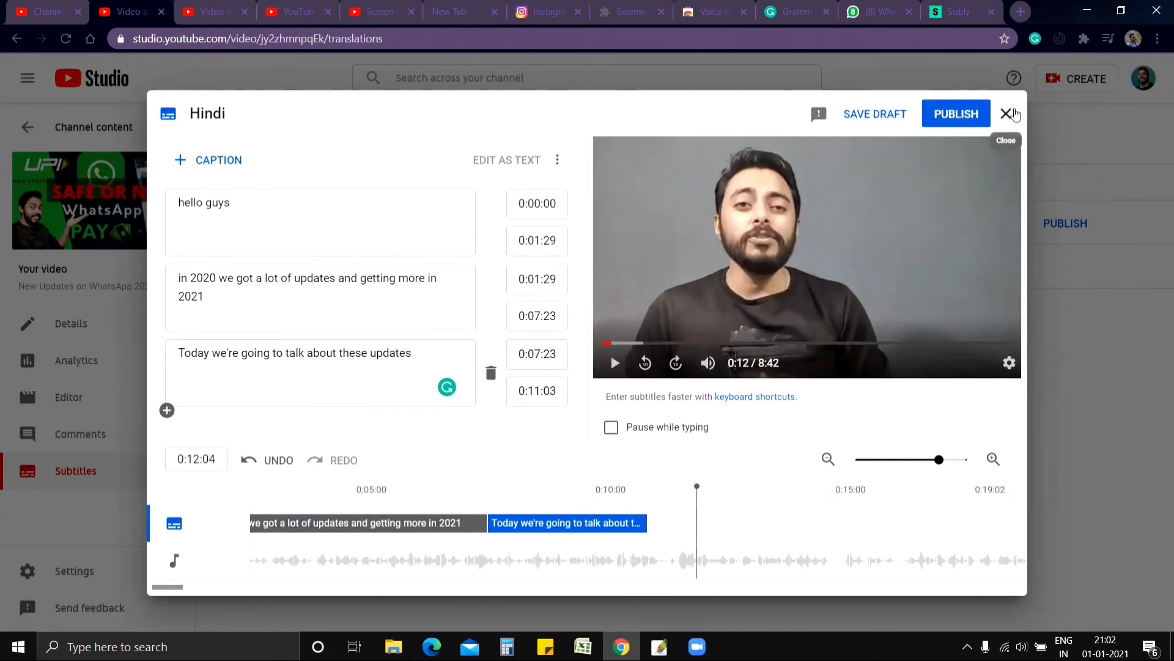
left_click(1008, 114)
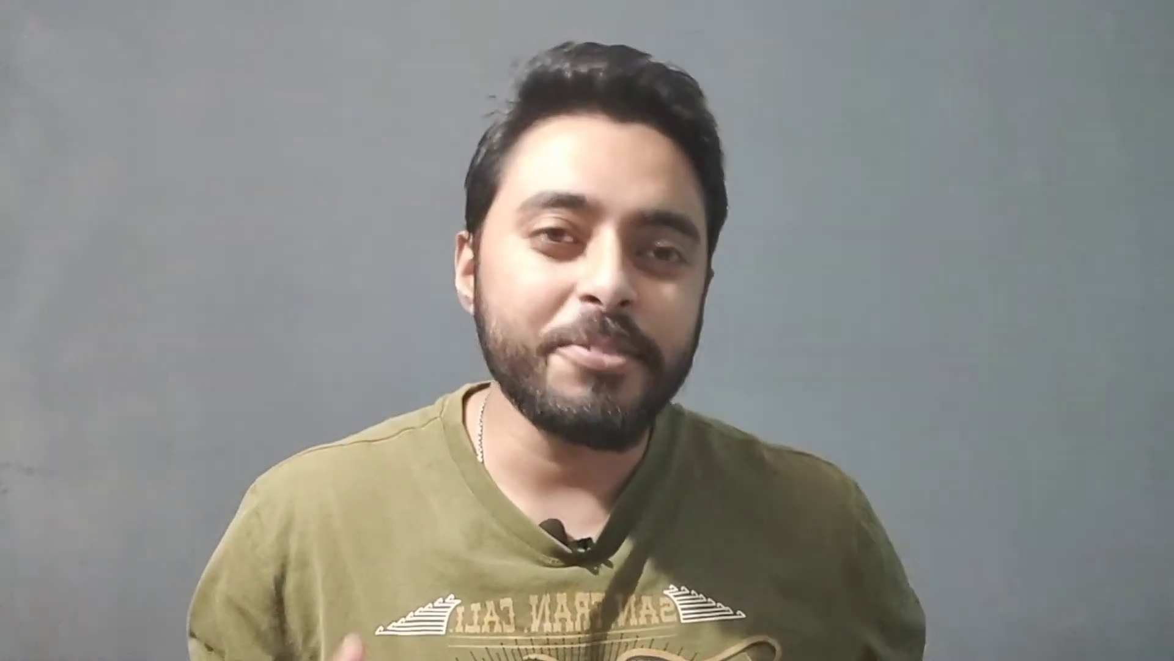